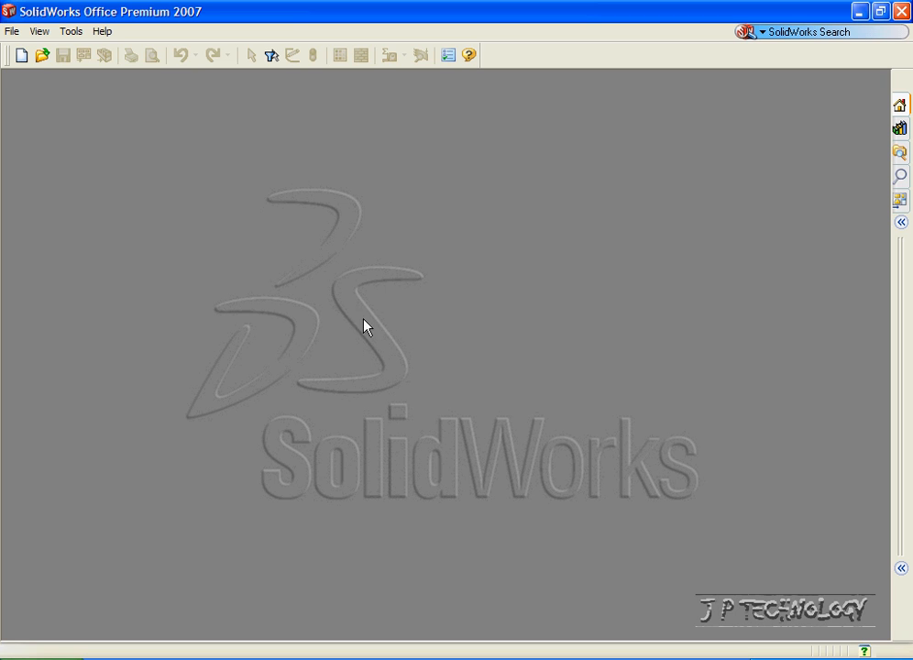
# Create a new assembly from the ASM-MM-ANSI template in MY-TEMPLATES.
pyautogui.click(12, 31)
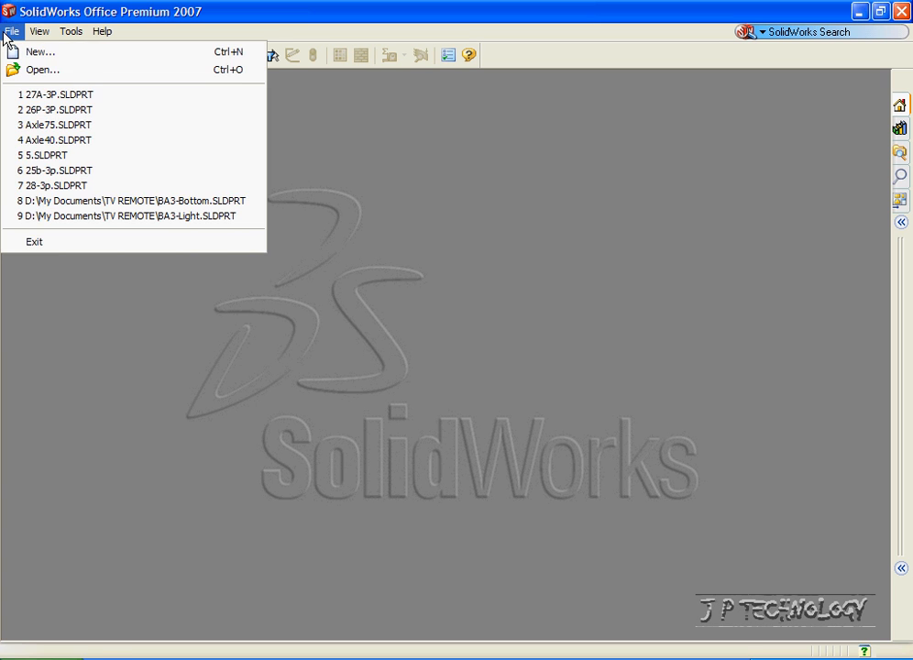
pyautogui.click(28, 44)
pyautogui.click(248, 250)
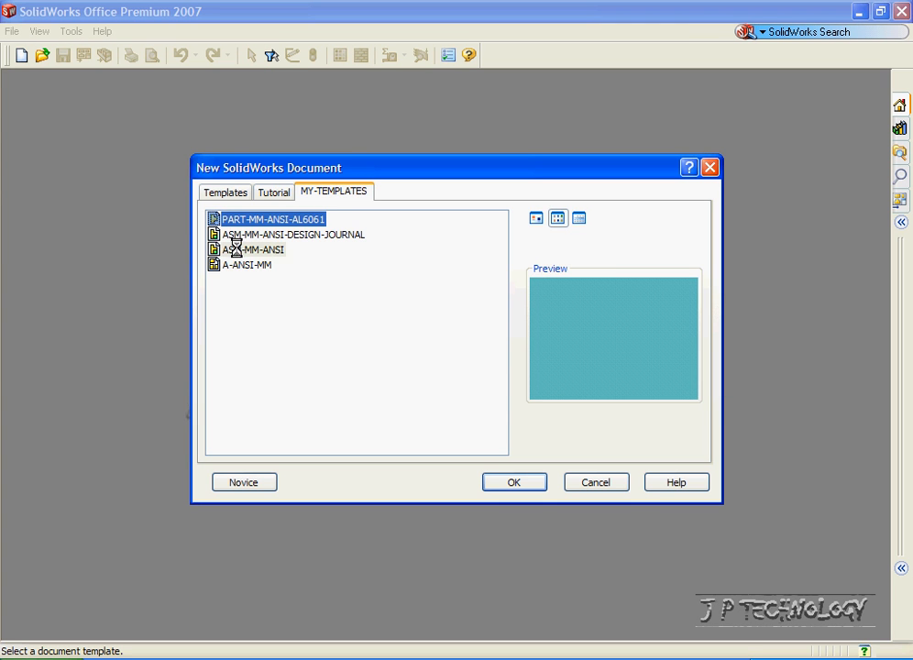
pyautogui.click(514, 483)
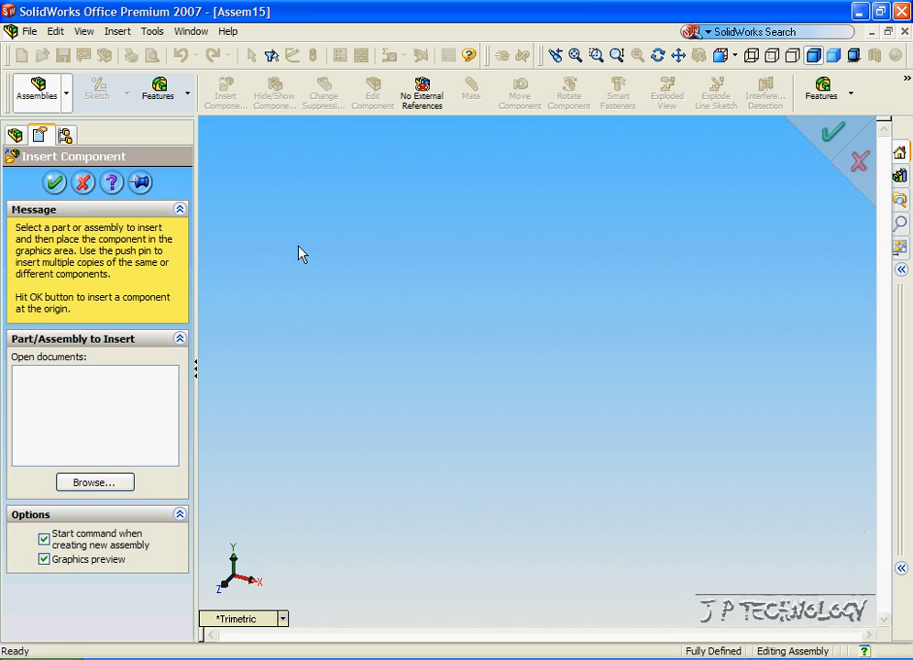
# Show origins, then insert 5.SLDPRT as the first fixed link bar component.
pyautogui.click(84, 31)
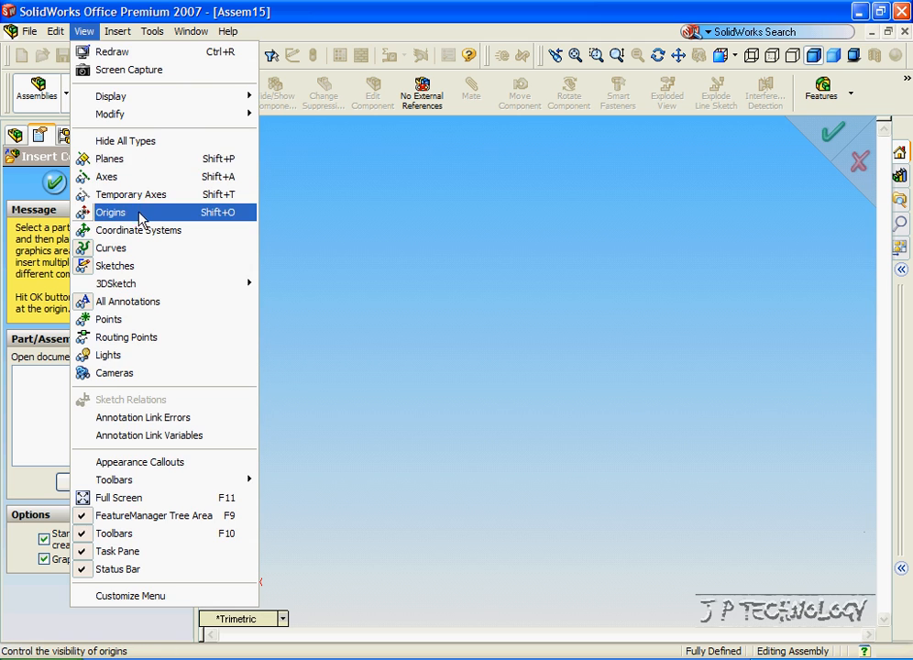
pyautogui.click(110, 211)
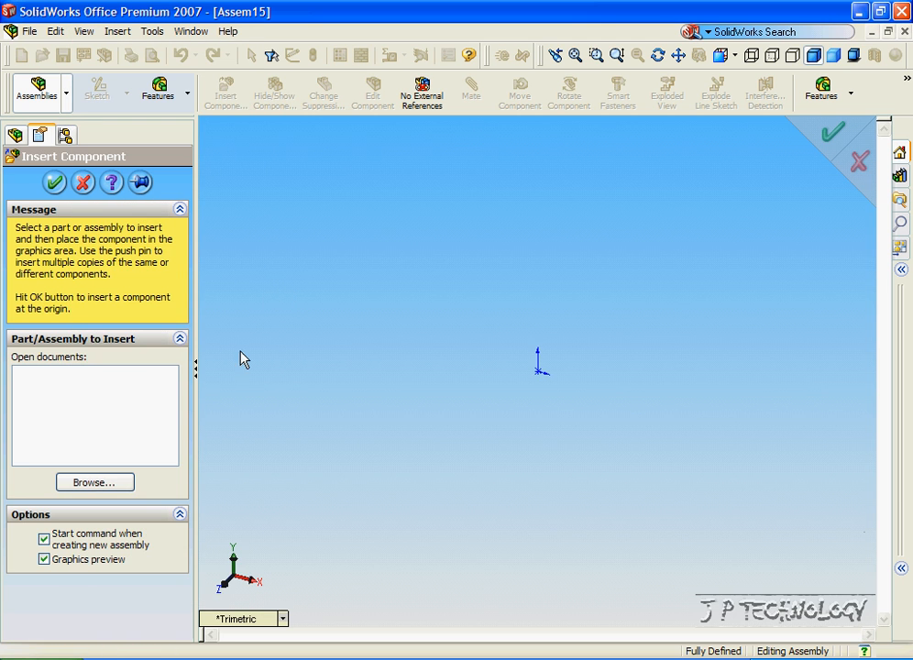
pyautogui.click(94, 482)
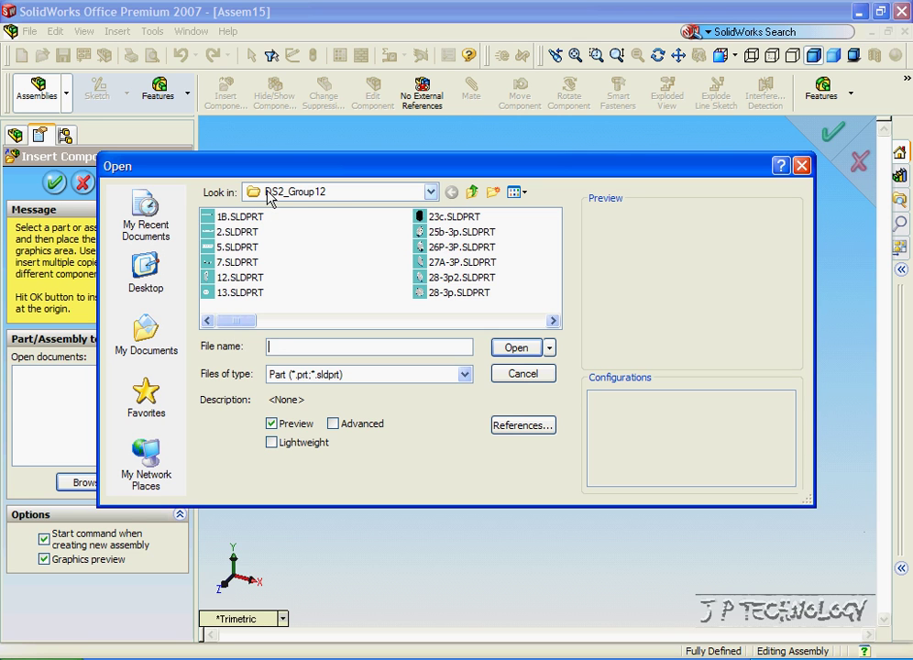
pyautogui.click(236, 247)
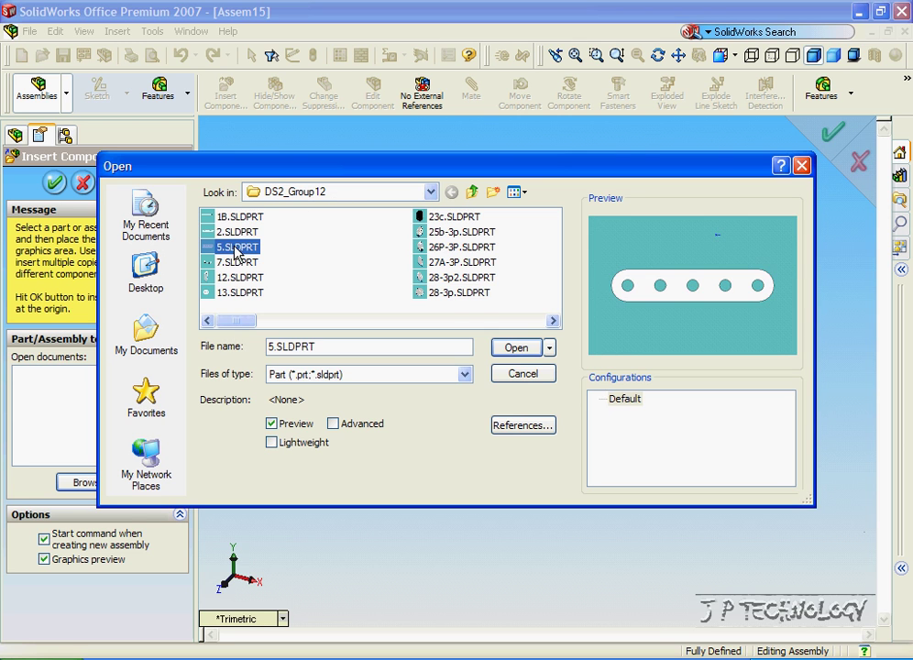
pyautogui.click(516, 348)
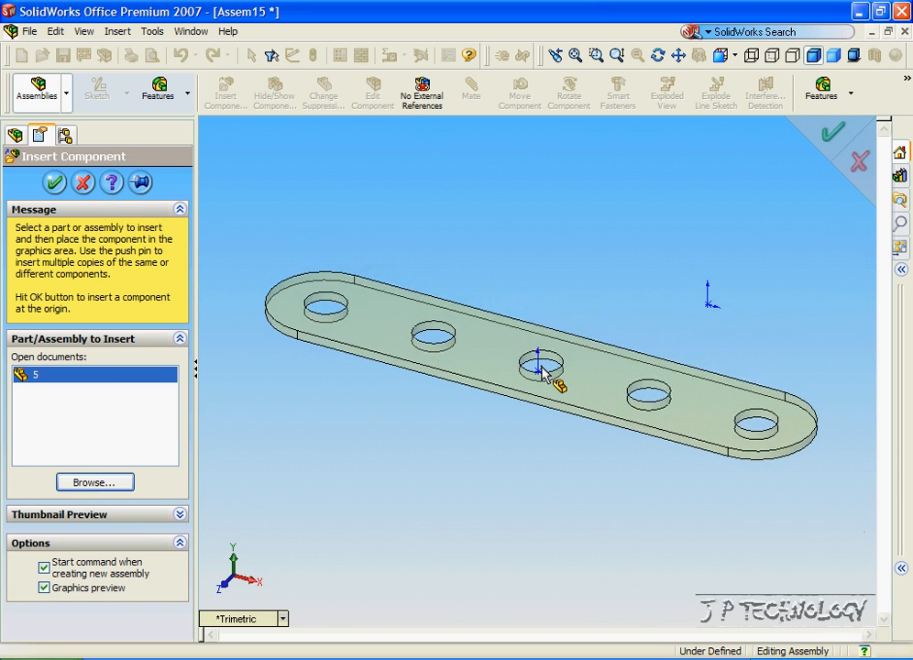
pyautogui.click(534, 362)
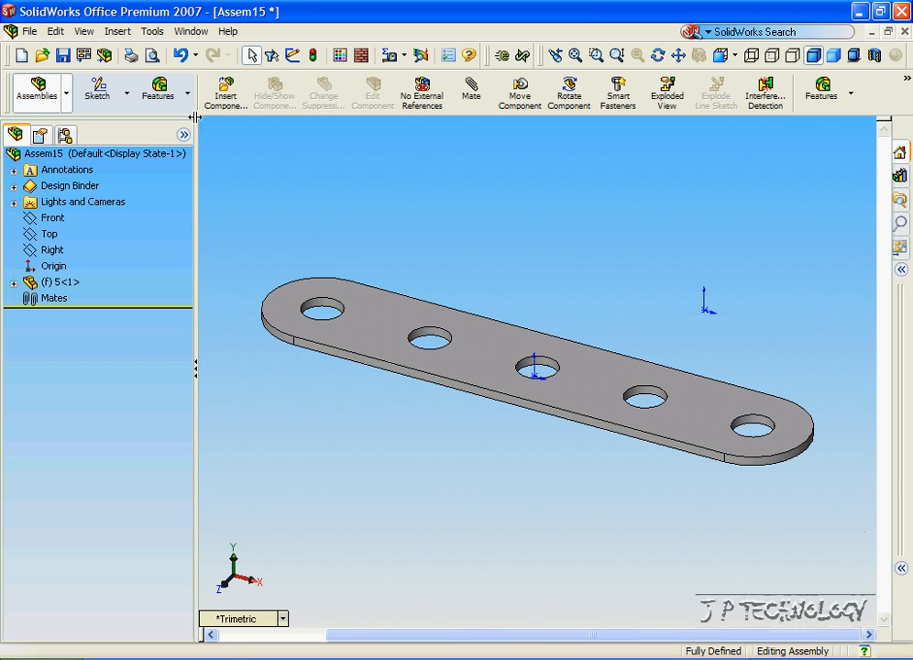
# Insert Axle40.SLDPRT and place it below the link bar.
pyautogui.click(237, 103)
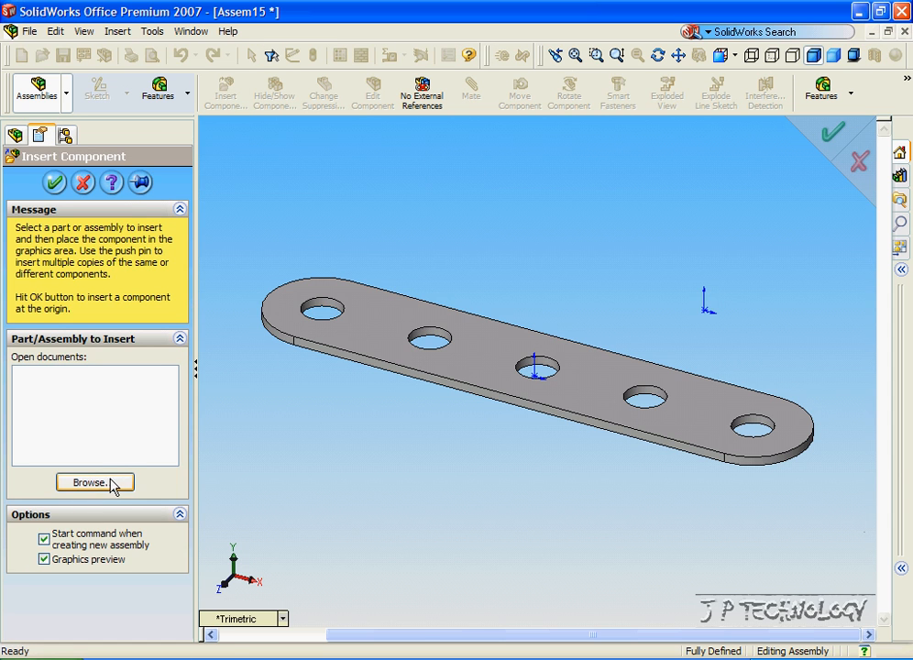
pyautogui.click(112, 486)
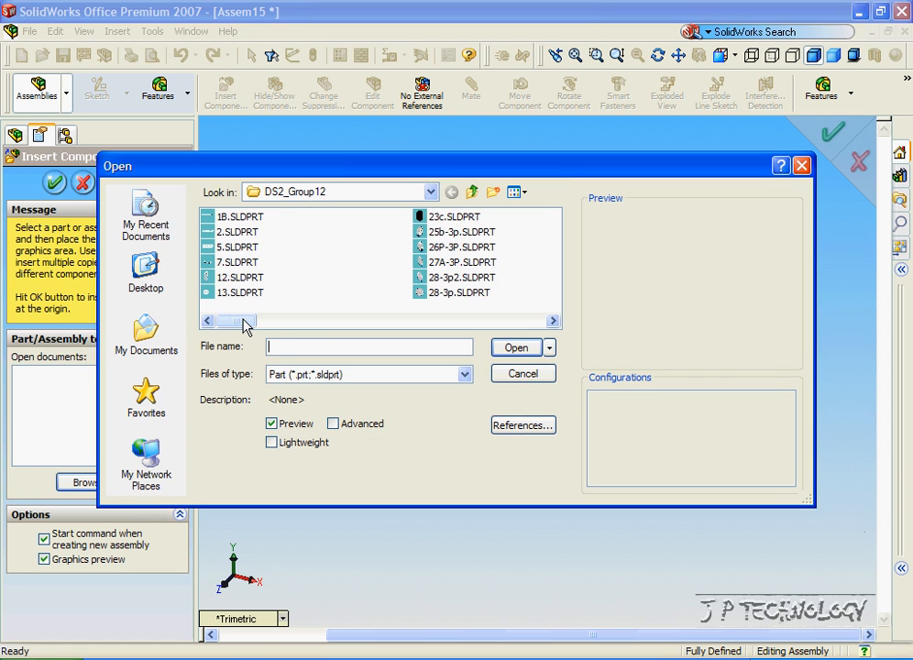
pyautogui.moveTo(246, 325); pyautogui.dragTo(412, 325)
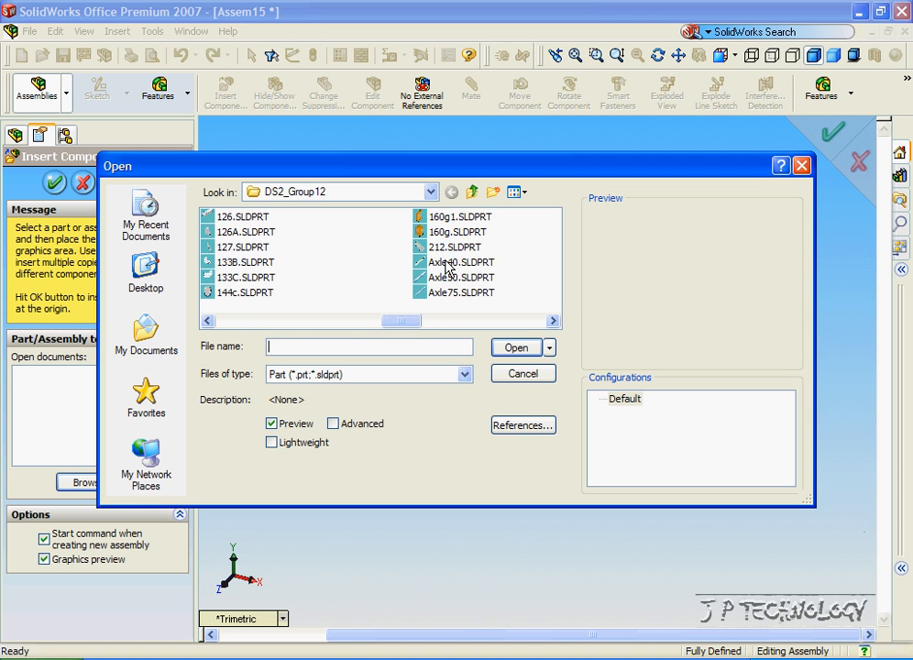
pyautogui.doubleClick(449, 263)
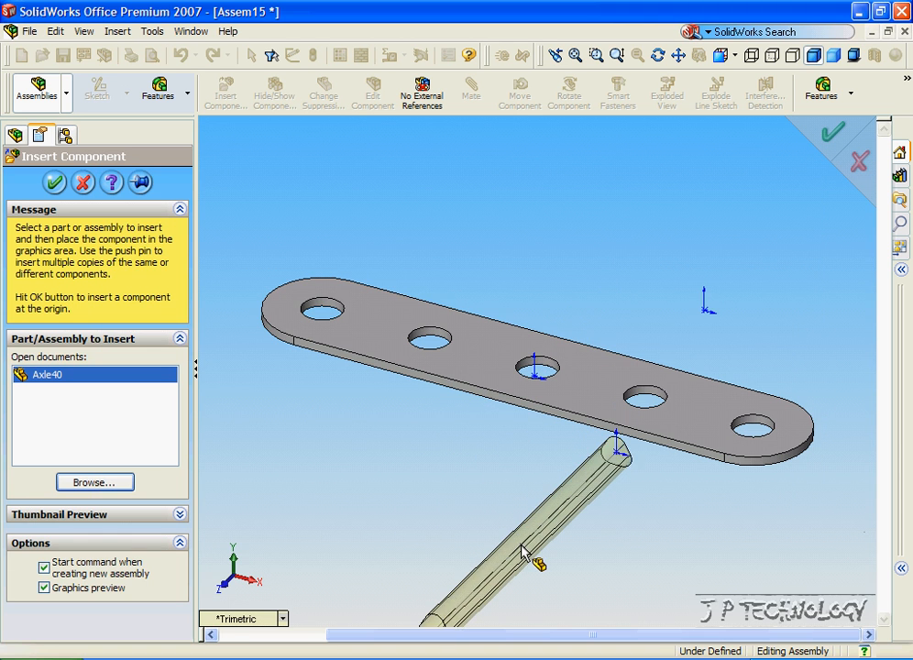
pyautogui.click(526, 552)
# Insert Axle75.SLDPRT and place it below the link bar.
pyautogui.click(226, 91)
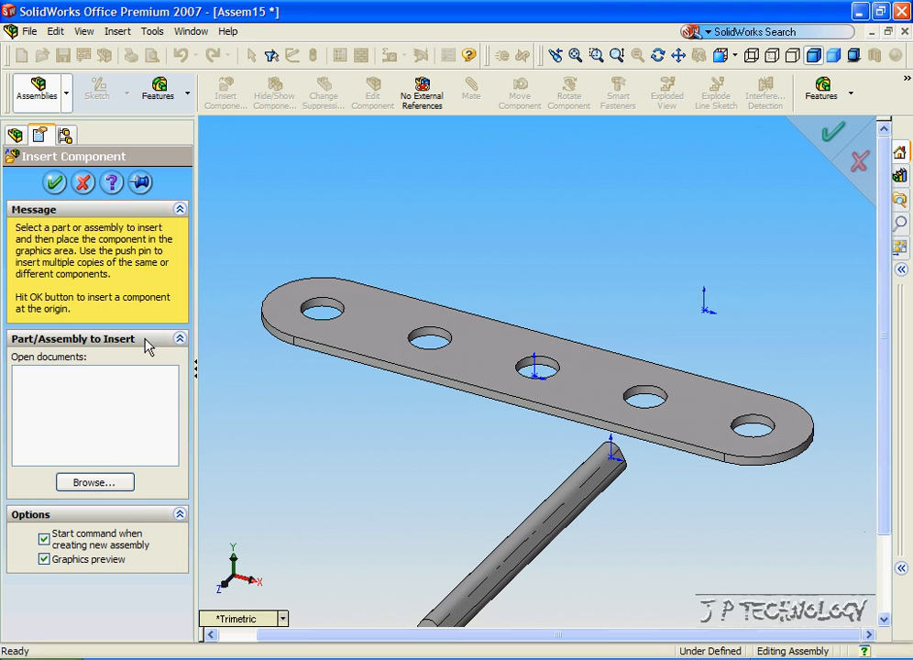
pyautogui.click(94, 482)
pyautogui.moveTo(225, 321); pyautogui.dragTo(399, 323)
pyautogui.click(447, 293)
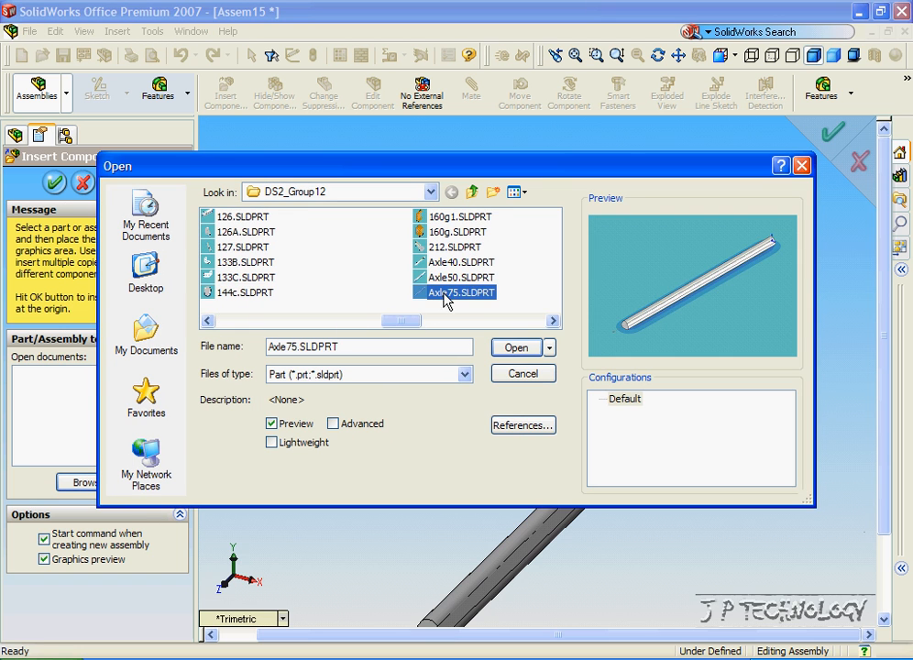
pyautogui.doubleClick(461, 292)
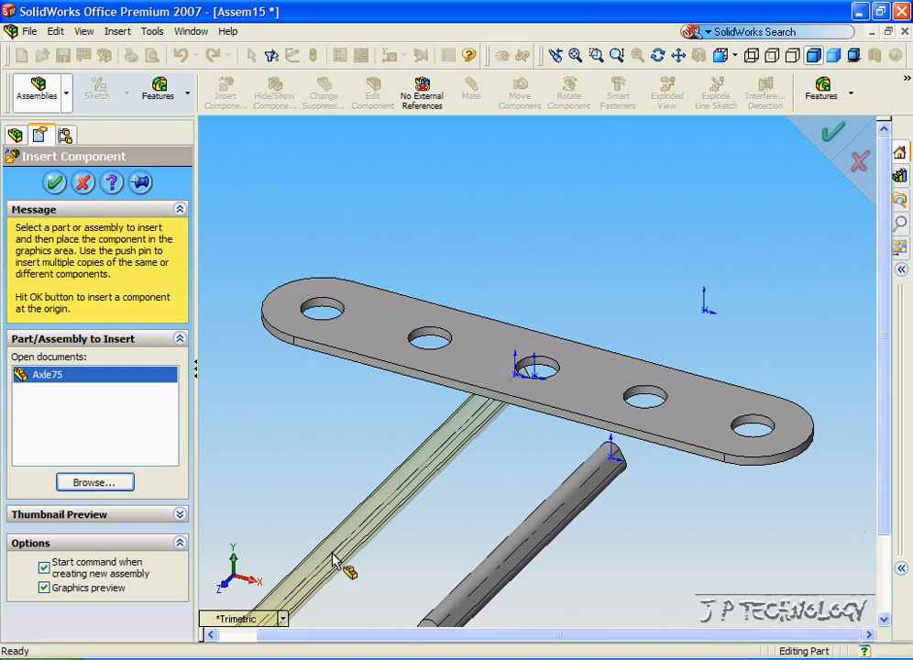
pyautogui.click(320, 577)
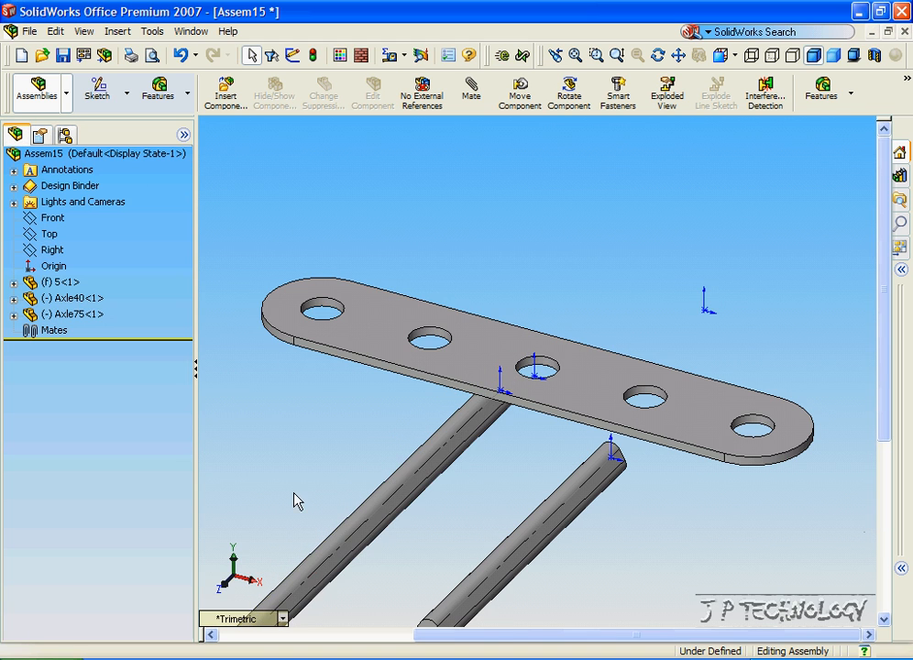
# Orbit the assembly to view the link bar from below with both axles beneath it.
pyautogui.moveTo(293, 493); pyautogui.dragTo(478, 510, button='middle')
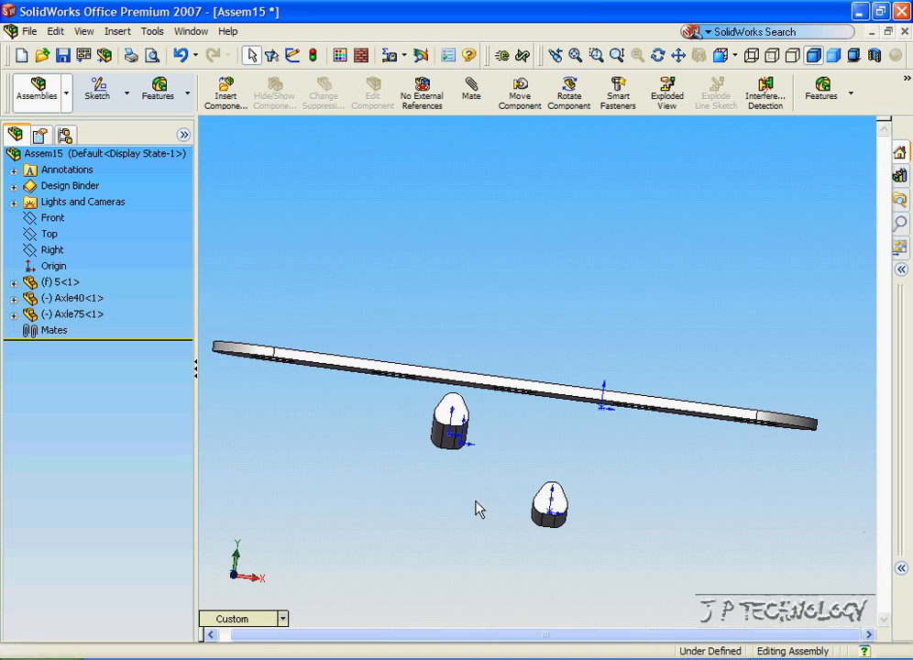
pyautogui.moveTo(495, 483); pyautogui.dragTo(522, 293, button='middle')
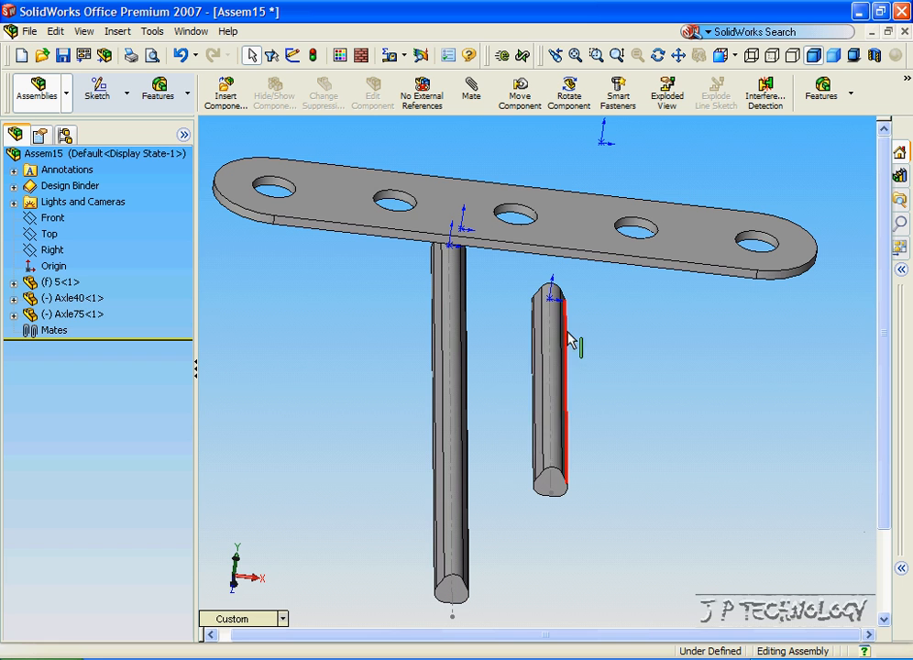
# Add a concentric mate between the link bar's middle hole edge and the Axle40 axis.
pyautogui.click(470, 92)
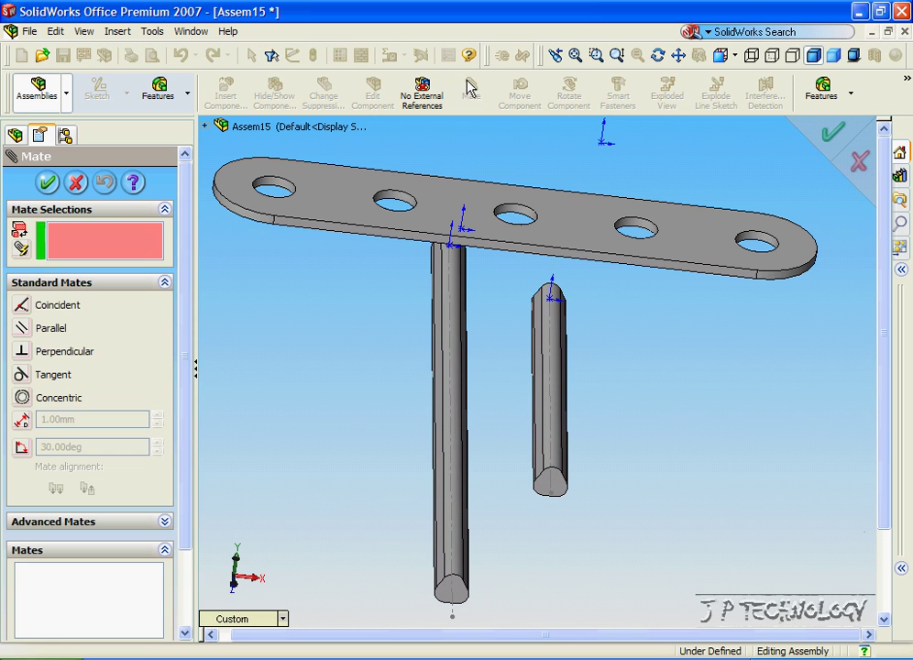
pyautogui.click(528, 212)
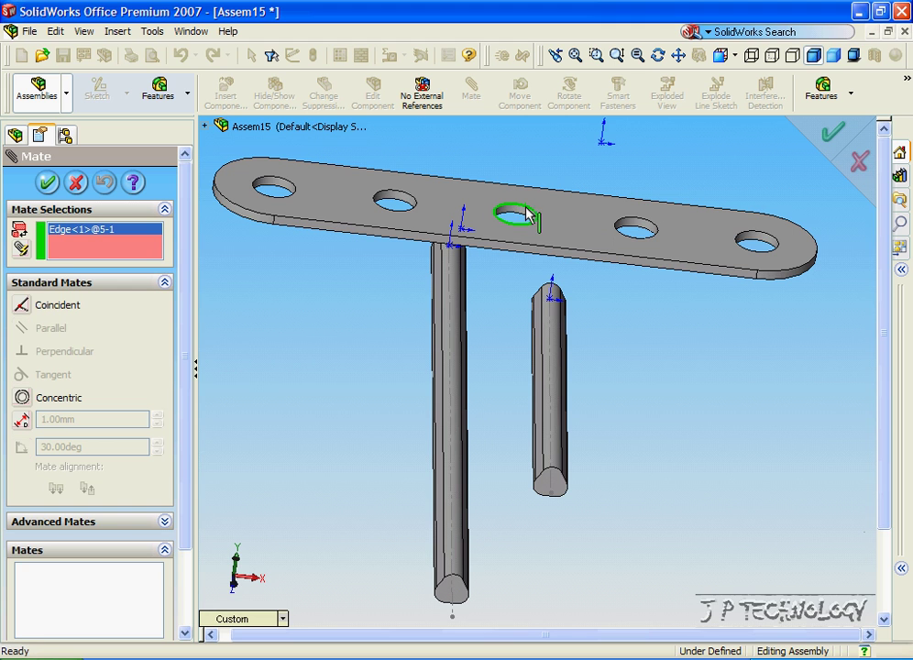
pyautogui.click(551, 350)
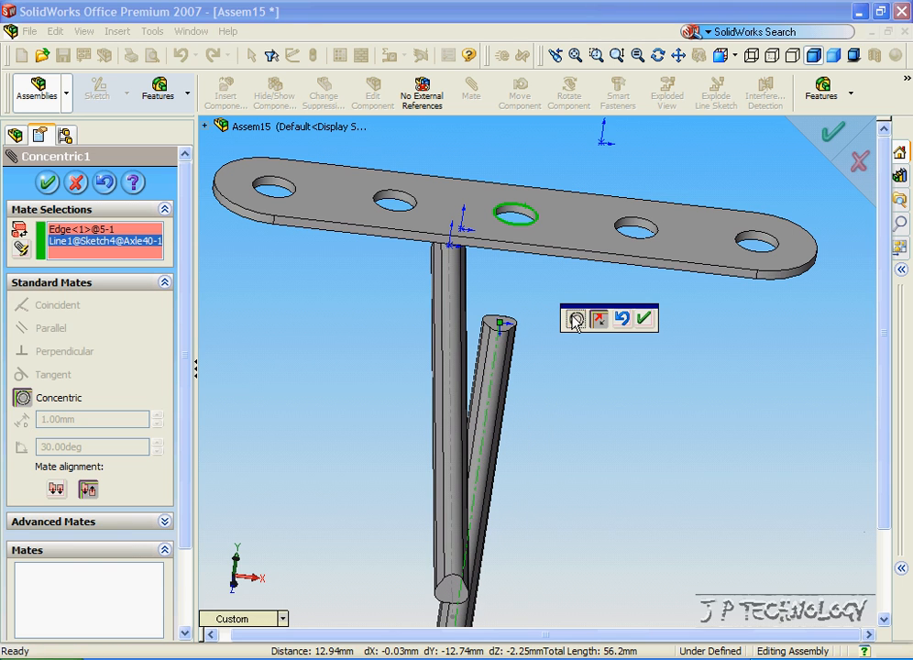
pyautogui.click(643, 319)
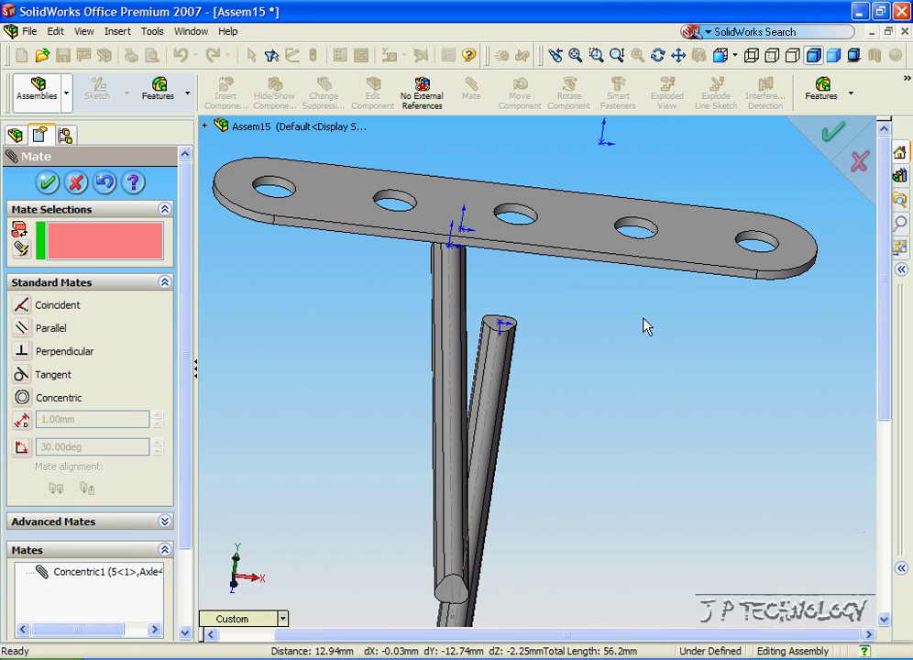
# Drag Axle40 along its axis so its tip sits up in the middle hole.
pyautogui.click(502, 378)
pyautogui.moveTo(502, 378); pyautogui.dragTo(494, 149)
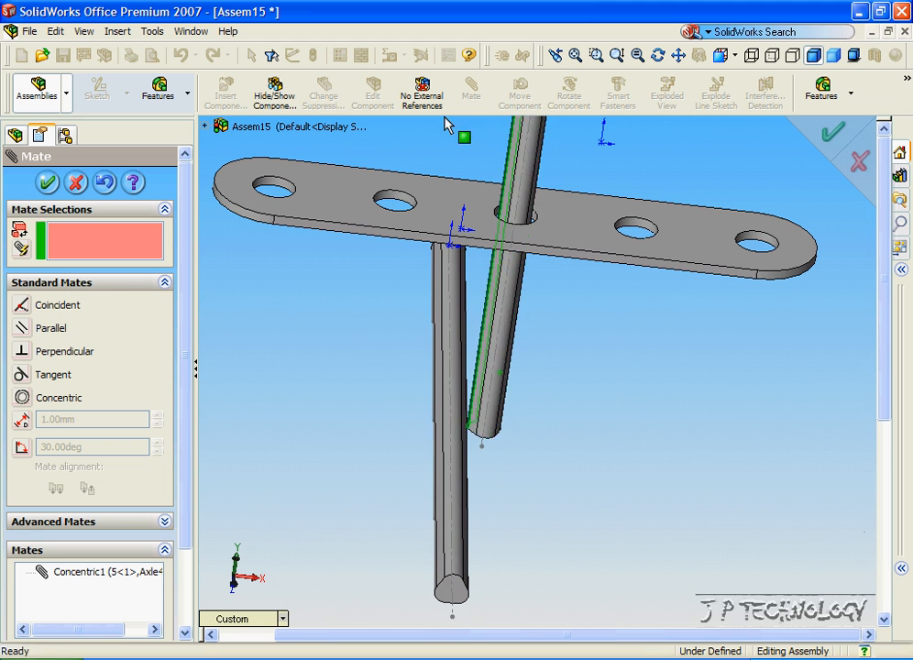
pyautogui.moveTo(495, 148)
pyautogui.mouseDown()
pyautogui.moveTo(507, 220)
pyautogui.moveTo(523, 209)
pyautogui.mouseUp()
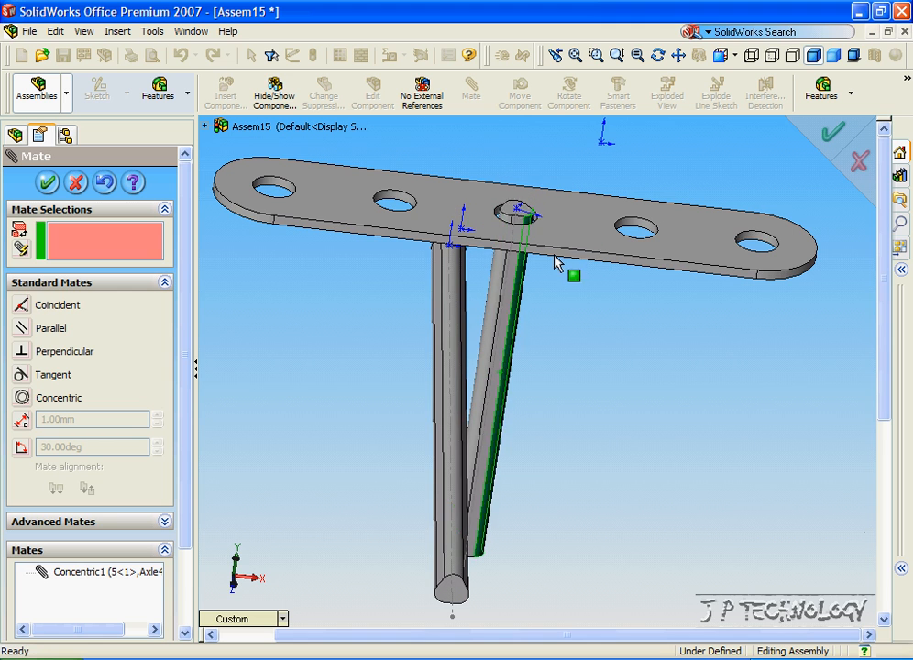
pyautogui.click(603, 305)
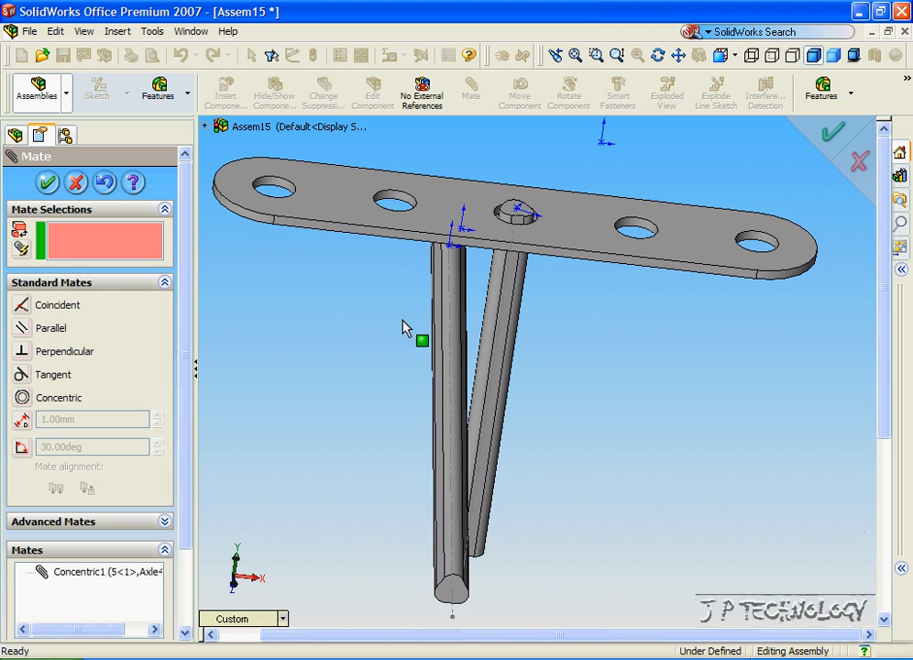
# Add a concentric mate between the Axle75 axis and the link bar's end hole, then finish mating.
pyautogui.click(451, 355)
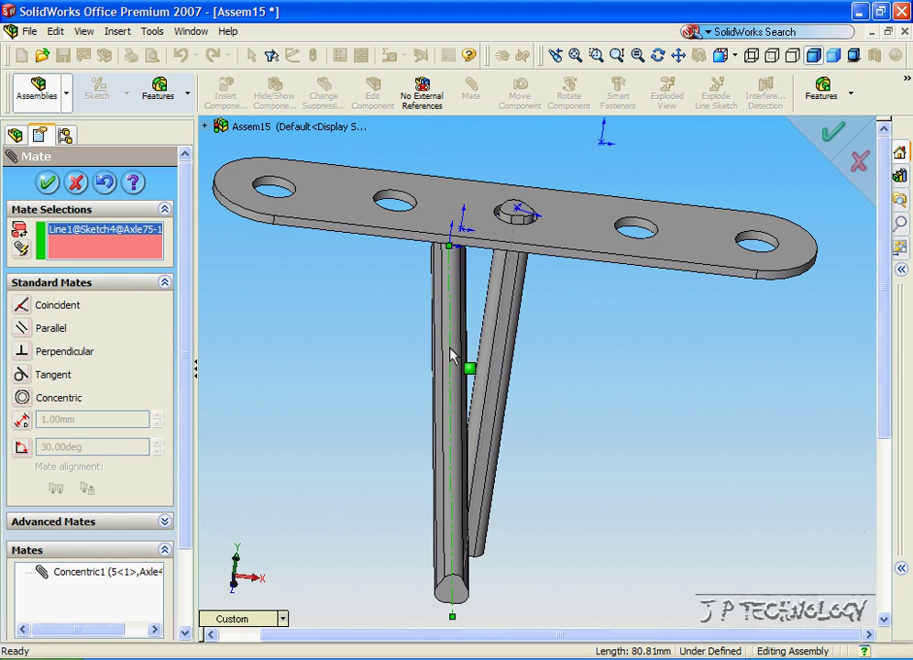
pyautogui.click(295, 196)
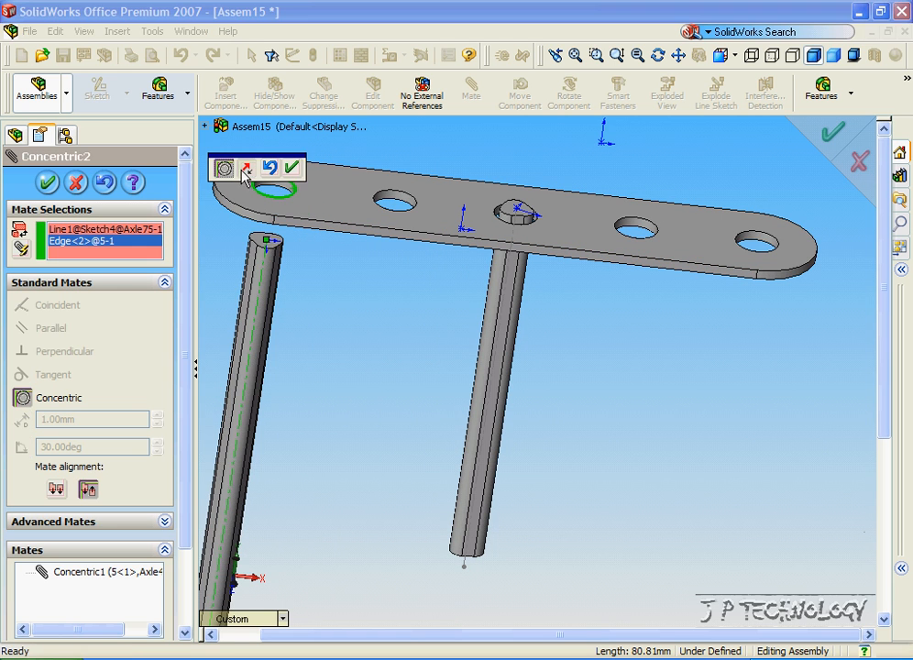
pyautogui.click(292, 168)
pyautogui.click(48, 183)
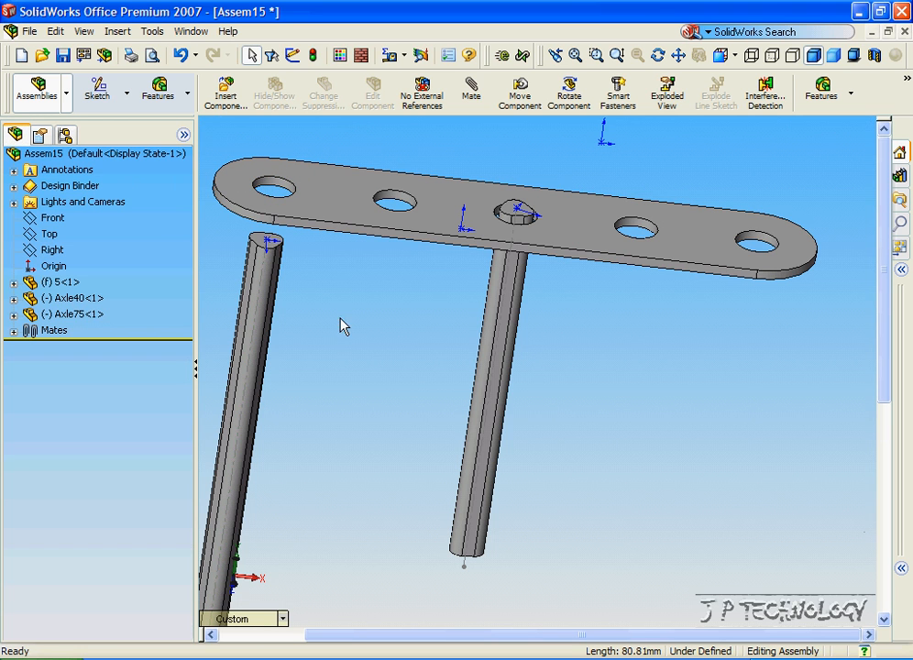
# Slide Axle75 up so it pokes above the plate.
pyautogui.click(266, 262)
pyautogui.moveTo(266, 262); pyautogui.dragTo(249, 223)
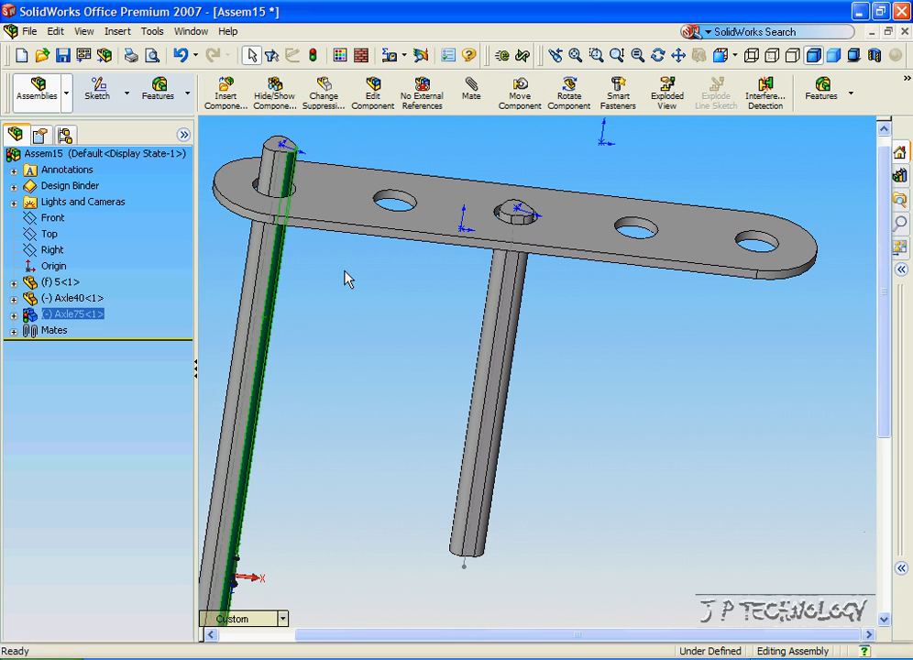
pyautogui.click(344, 307)
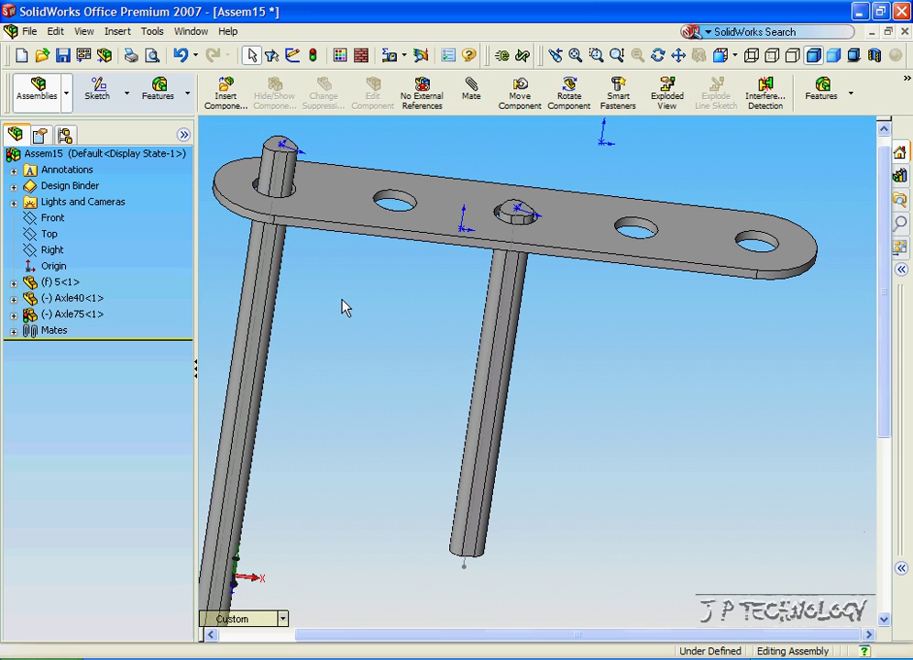
# Switch to isometric view and insert the small gear 26P-3P.SLDPRT below the plate.
pyautogui.click(275, 621)
pyautogui.click(311, 458)
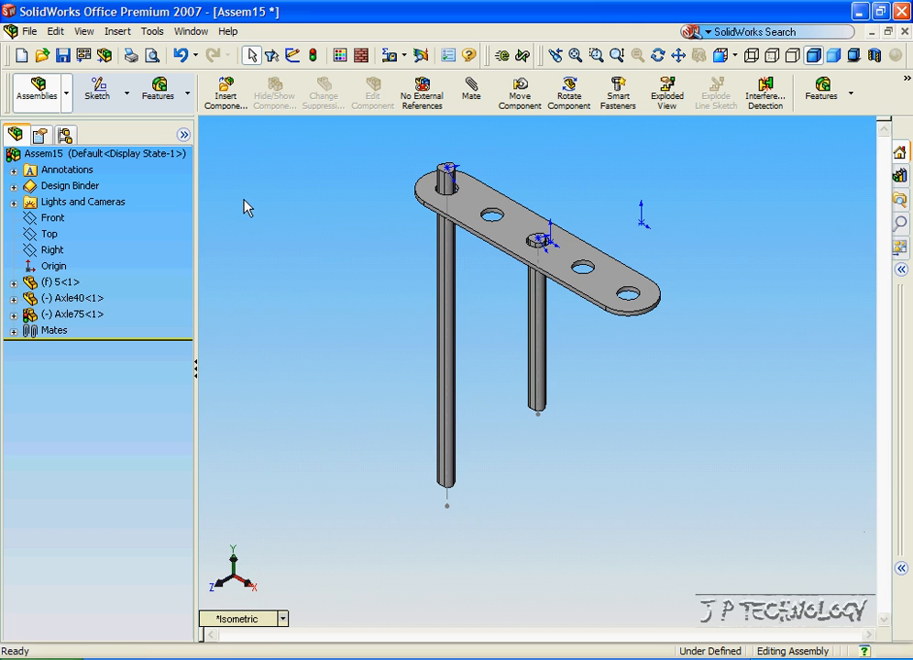
pyautogui.click(225, 95)
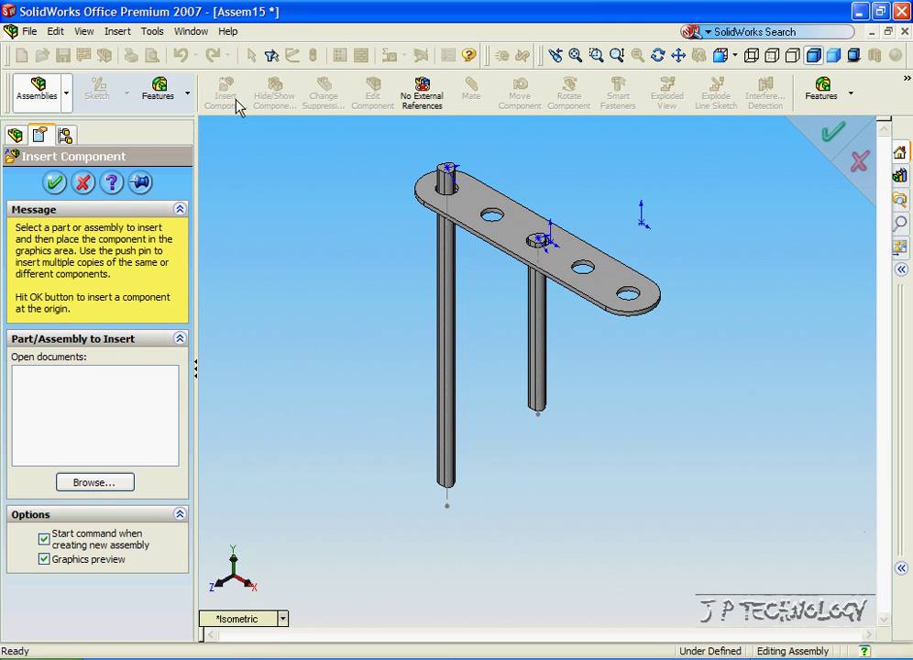
pyautogui.click(93, 482)
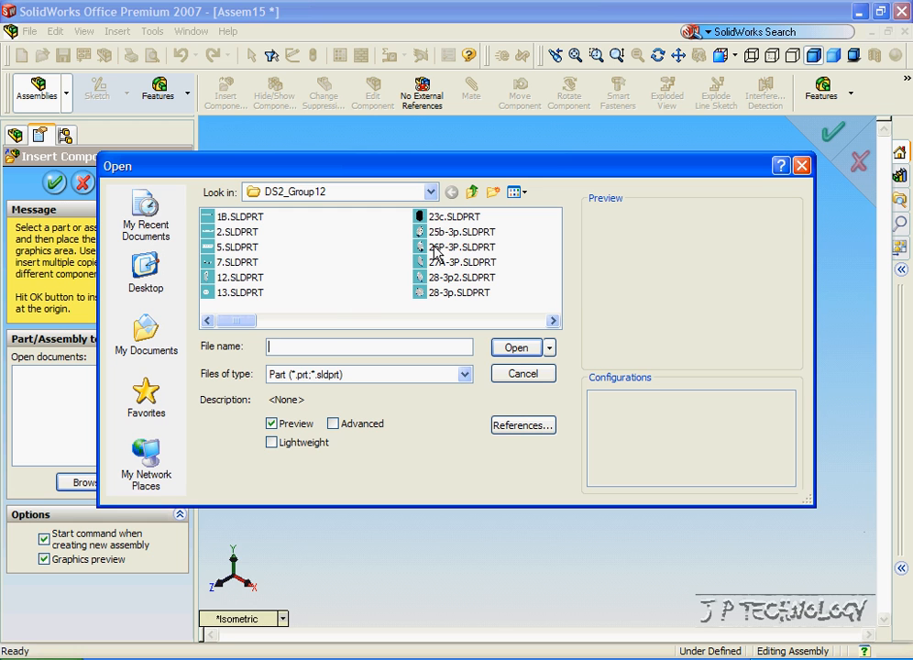
pyautogui.click(438, 249)
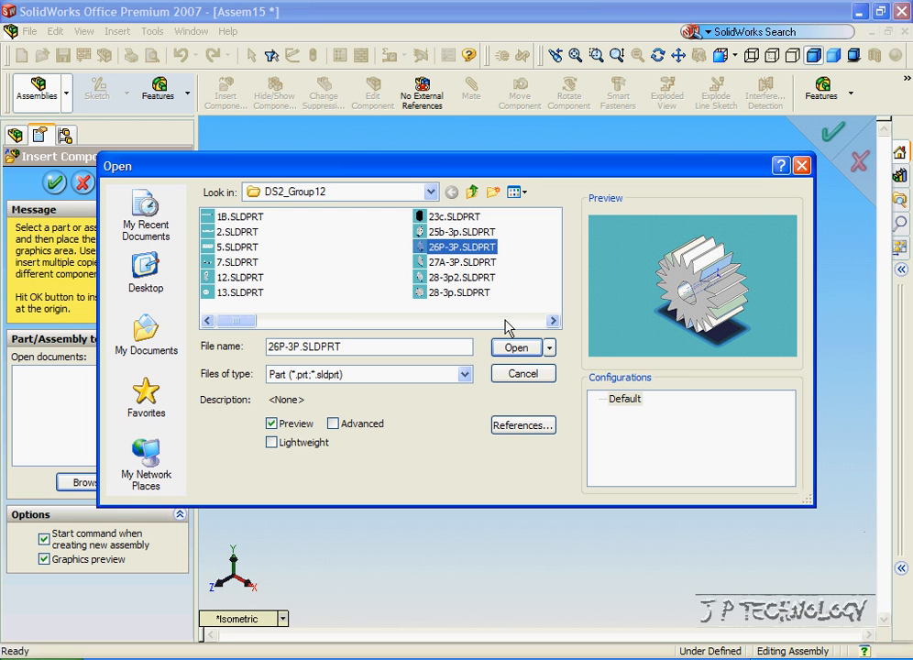
pyautogui.click(516, 347)
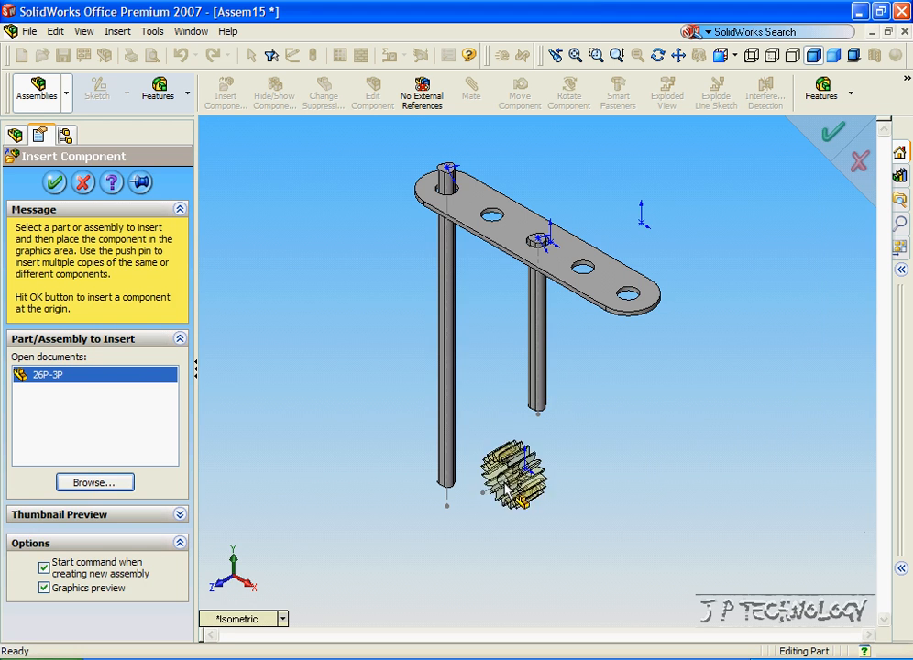
pyautogui.click(566, 508)
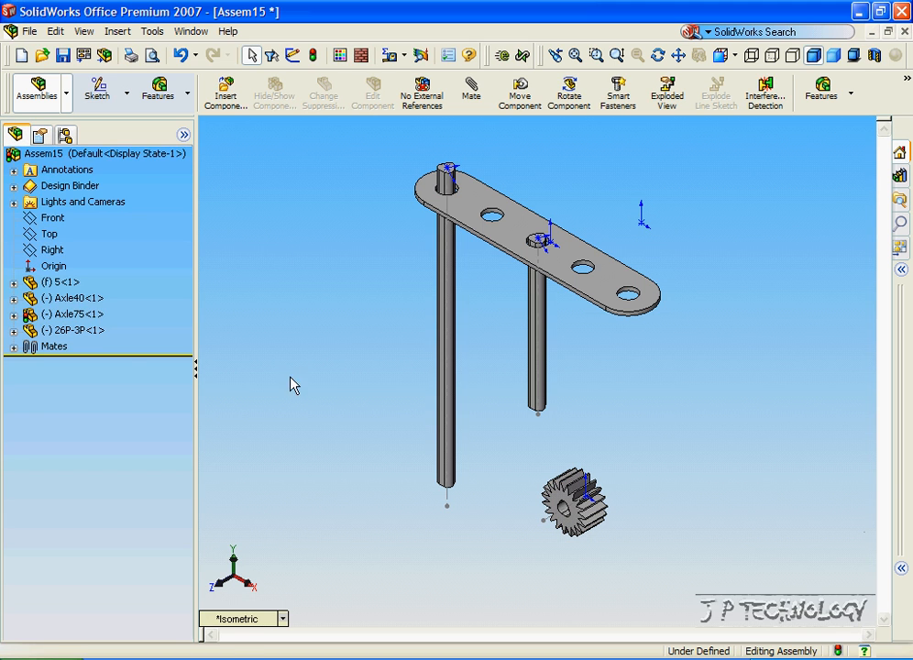
# Insert the large gear 27A-3P.SLDPRT into the assembly.
pyautogui.click(225, 92)
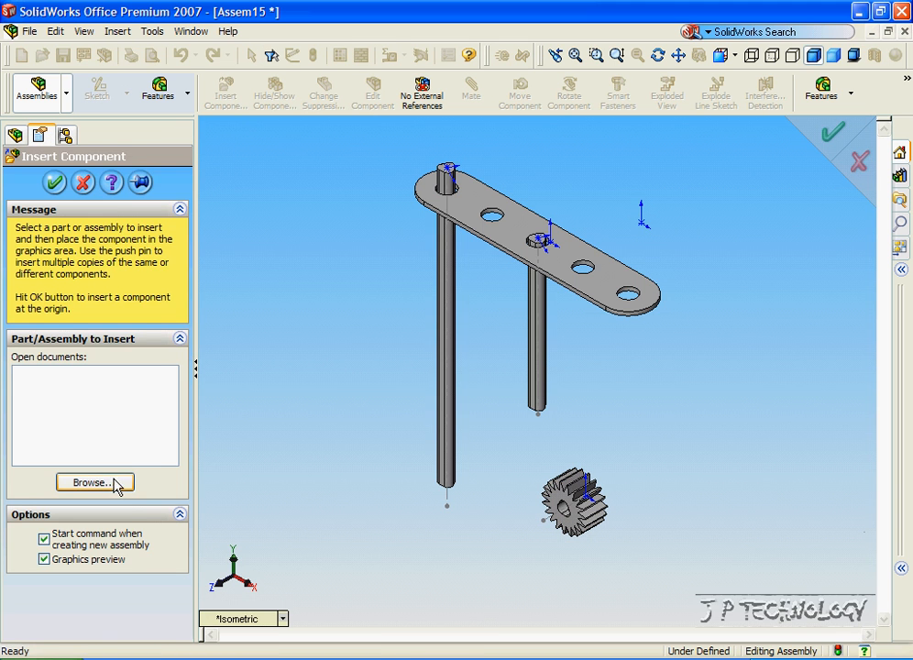
pyautogui.click(84, 482)
pyautogui.click(440, 264)
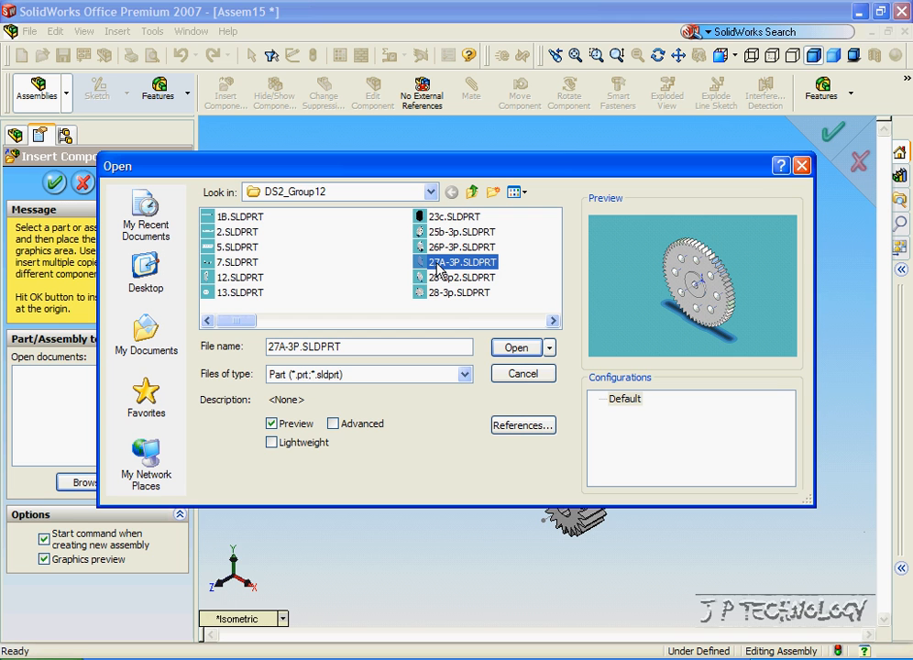
pyautogui.click(516, 347)
pyautogui.click(327, 456)
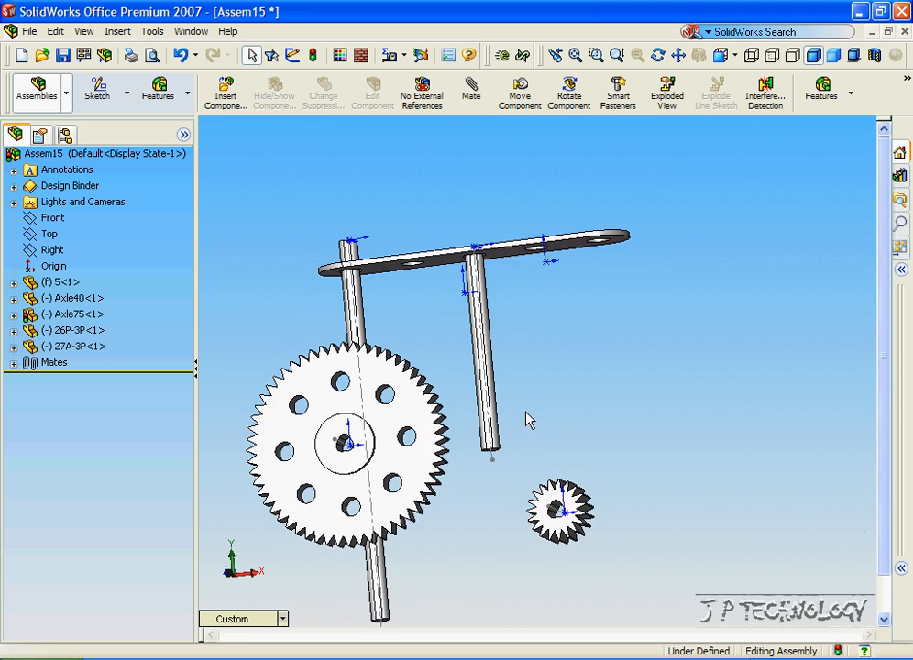
pyautogui.moveTo(527, 419); pyautogui.dragTo(479, 473, button='middle')
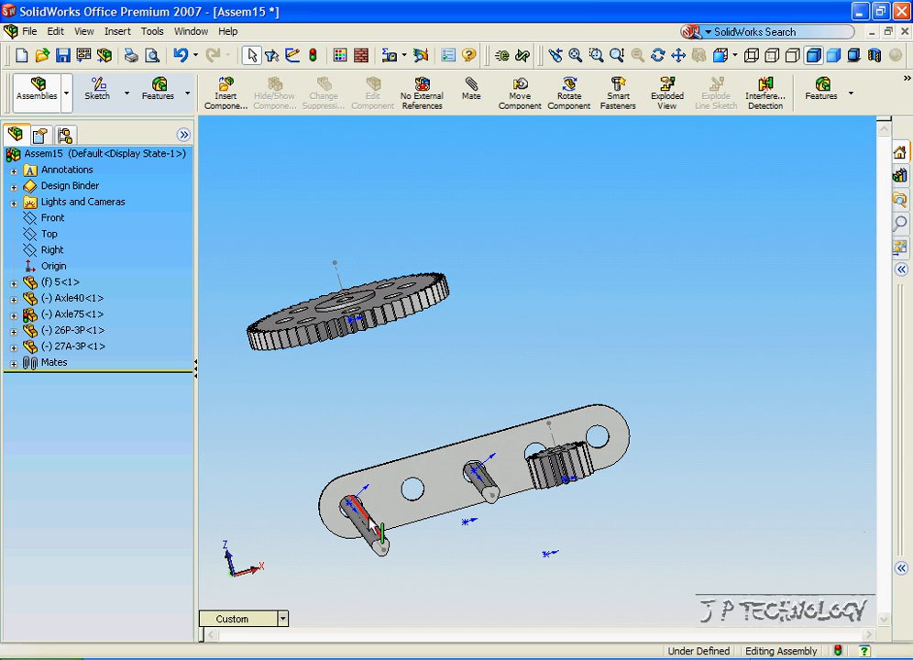
pyautogui.moveTo(513, 481); pyautogui.dragTo(527, 463, button='middle')
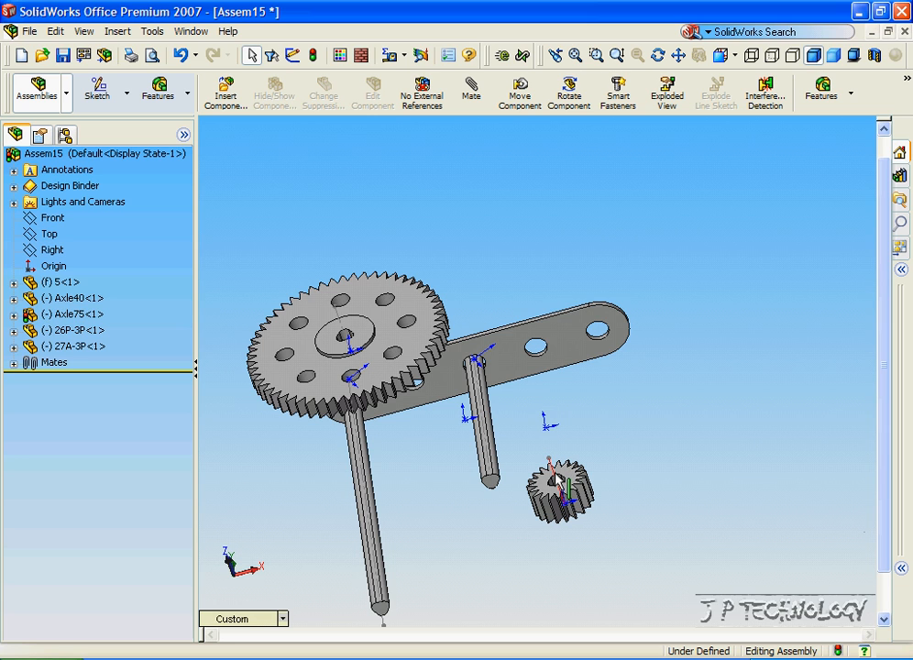
pyautogui.click(557, 474)
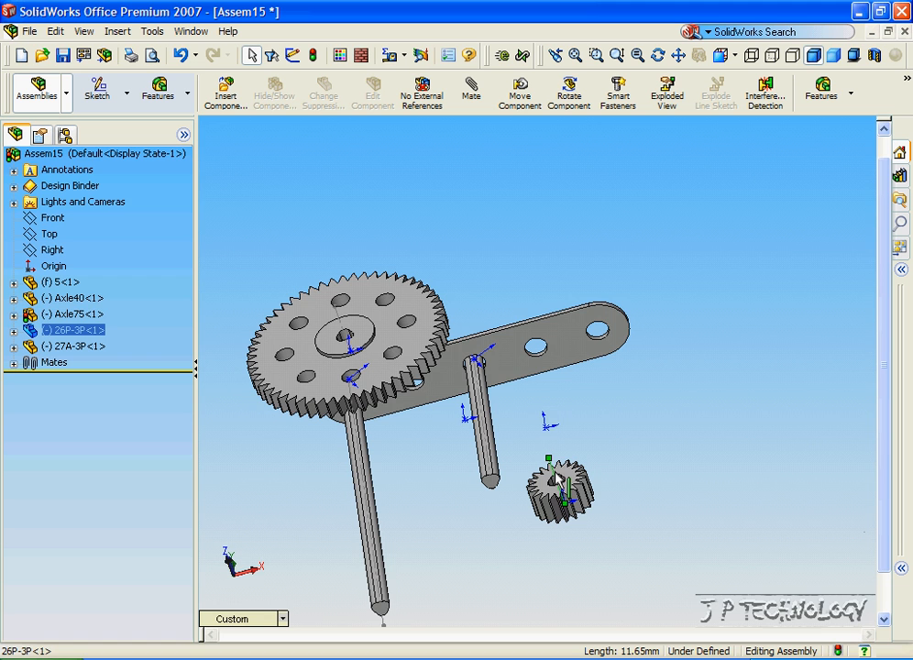
# Mate the small gear's axis coincident with the short axle's axis and spin it to check.
pyautogui.click(470, 88)
pyautogui.click(483, 430)
pyautogui.scroll(-4, 494, 446)
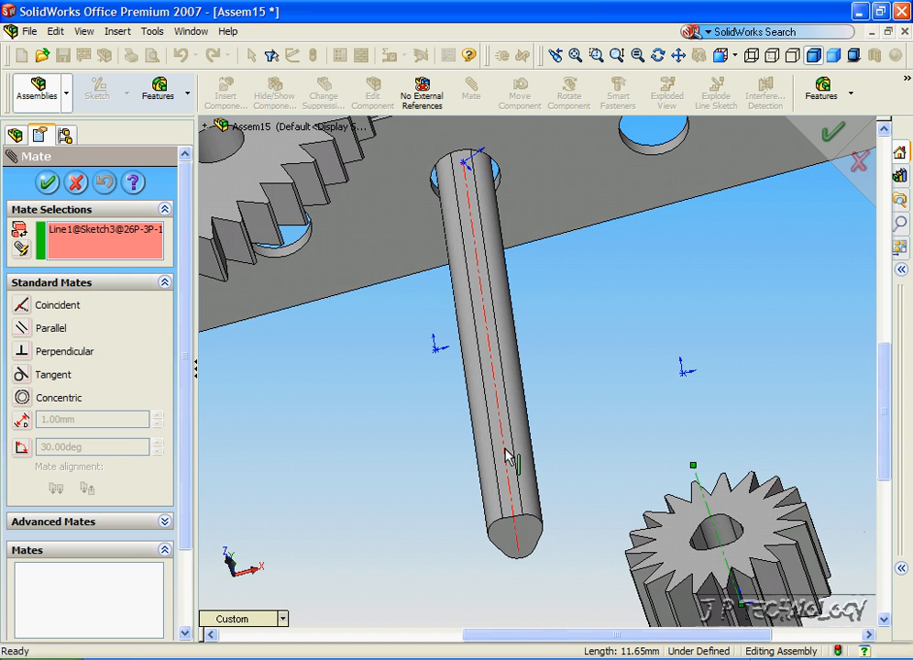
pyautogui.click(518, 463)
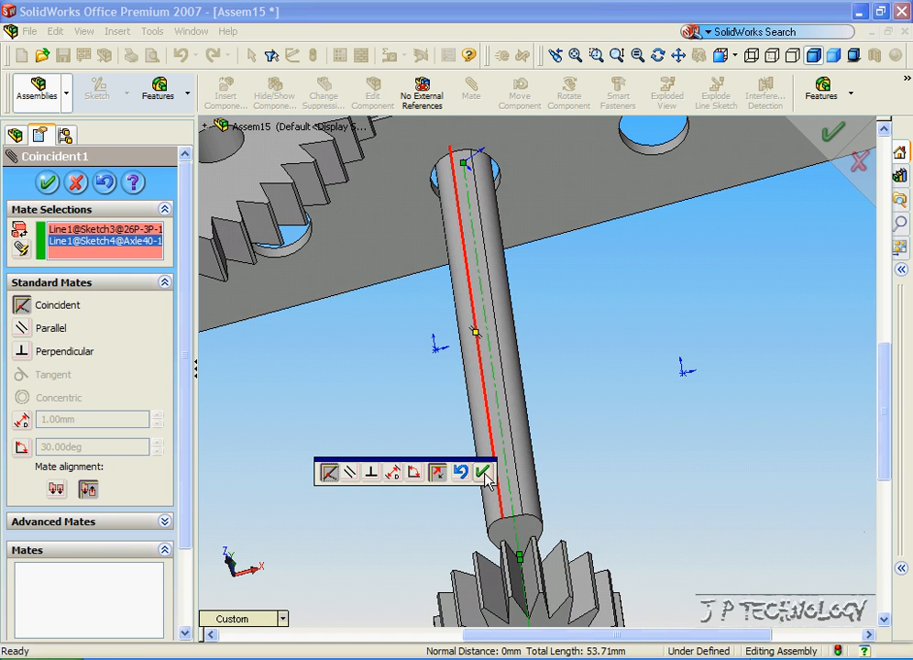
pyautogui.click(493, 472)
pyautogui.moveTo(589, 471); pyautogui.dragTo(576, 513, button='middle')
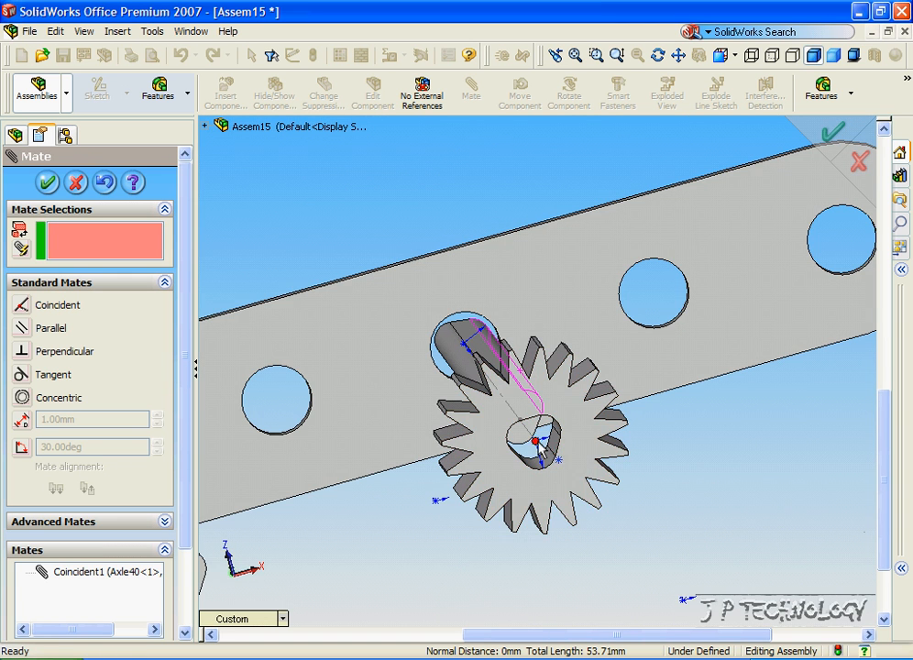
pyautogui.click(500, 410)
pyautogui.moveTo(486, 412)
pyautogui.mouseDown()
pyautogui.moveTo(519, 364)
pyautogui.moveTo(571, 385)
pyautogui.moveTo(638, 433)
pyautogui.mouseUp()
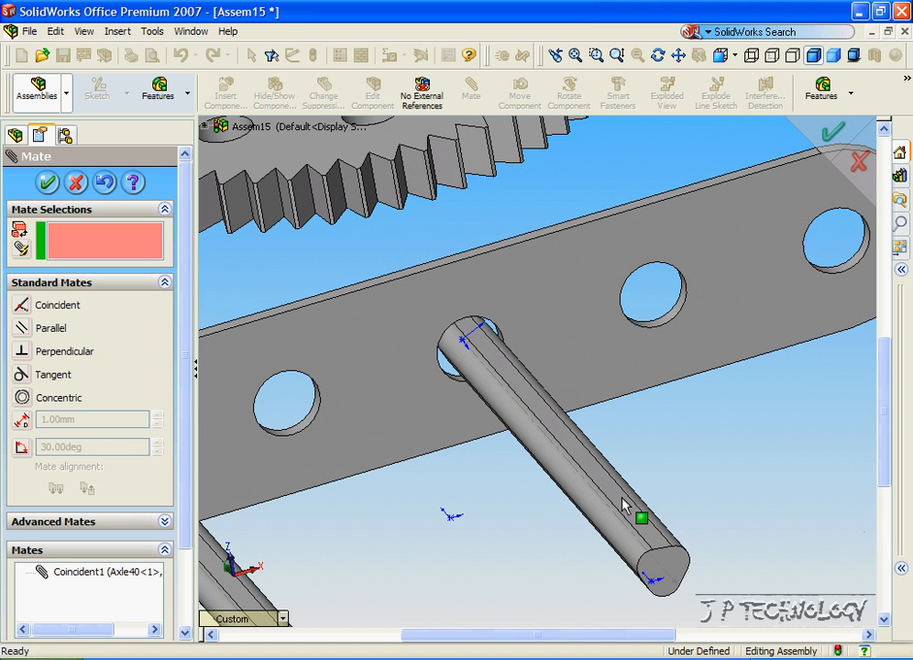
# Mate the gear bore's flat face coincident with the axle flat, verify it is locked, and finish.
pyautogui.click(623, 504)
pyautogui.scroll(-5, 623, 504)
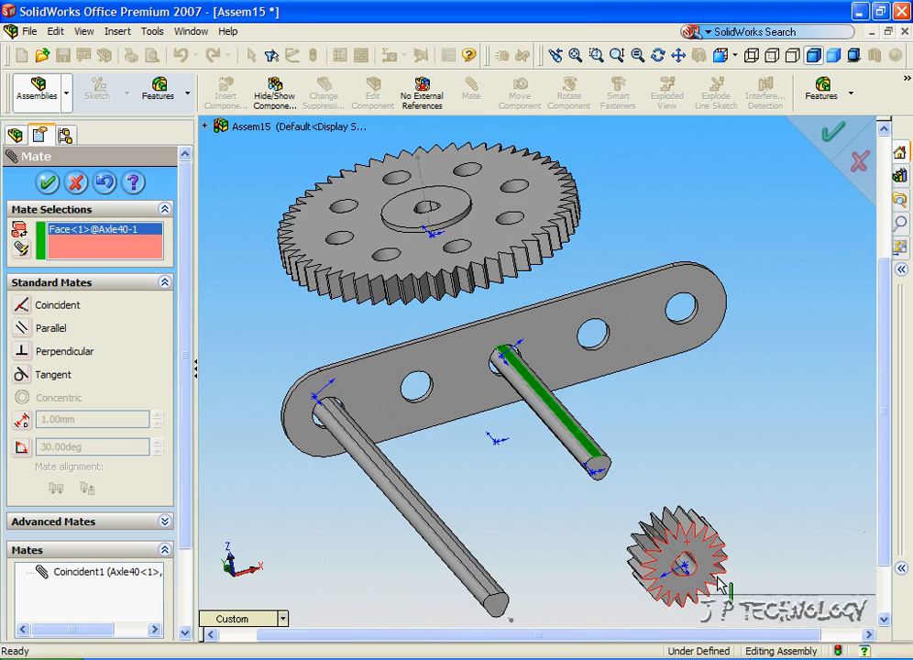
pyautogui.scroll(3, 683, 431)
pyautogui.scroll(3, 683, 431)
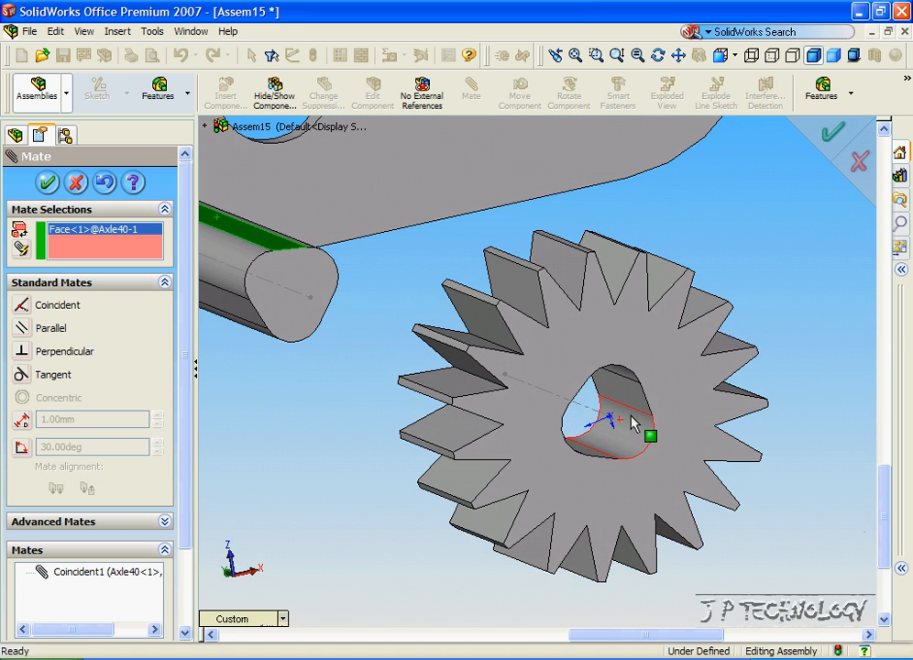
pyautogui.click(632, 398)
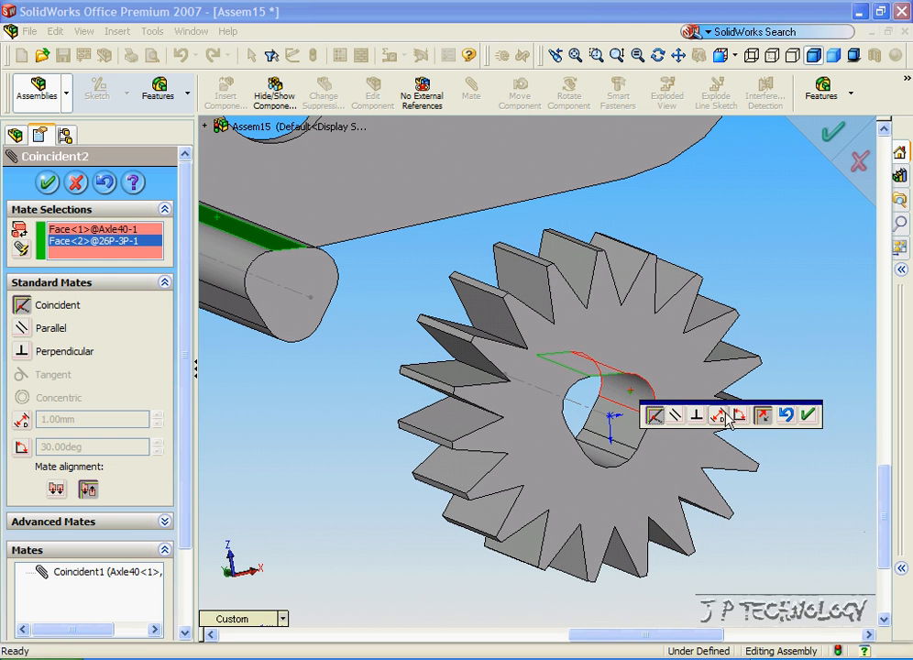
pyautogui.click(809, 416)
pyautogui.moveTo(527, 382); pyautogui.dragTo(572, 360, button='middle')
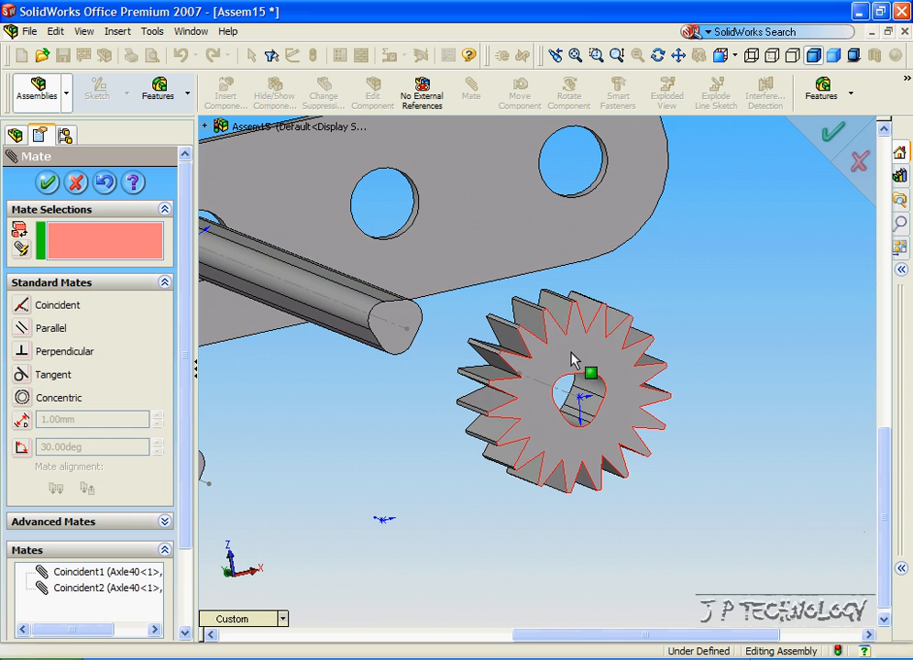
pyautogui.moveTo(577, 355)
pyautogui.mouseDown()
pyautogui.moveTo(546, 392)
pyautogui.moveTo(339, 292)
pyautogui.moveTo(368, 297)
pyautogui.mouseUp()
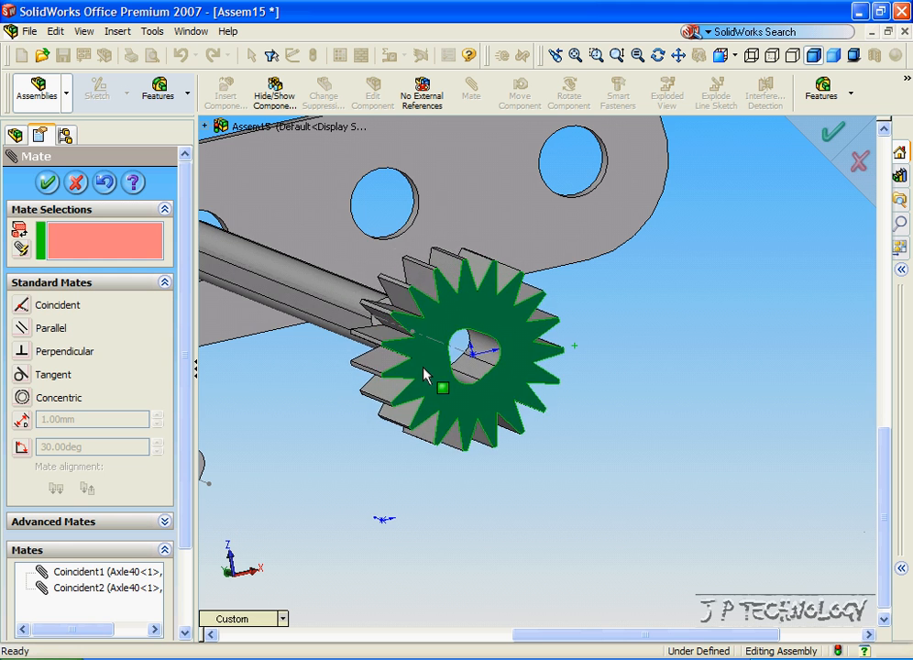
pyautogui.click(75, 183)
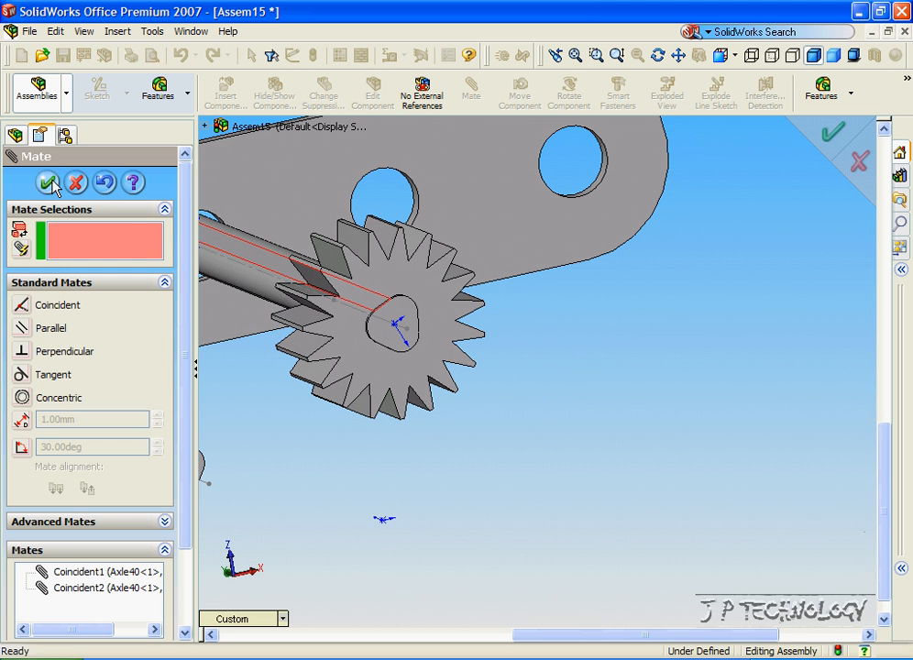
pyautogui.scroll(-5, 282, 481)
# Orbit to show the large gear over the long axle and select the large gear.
pyautogui.moveTo(316, 433); pyautogui.dragTo(387, 269, button='middle')
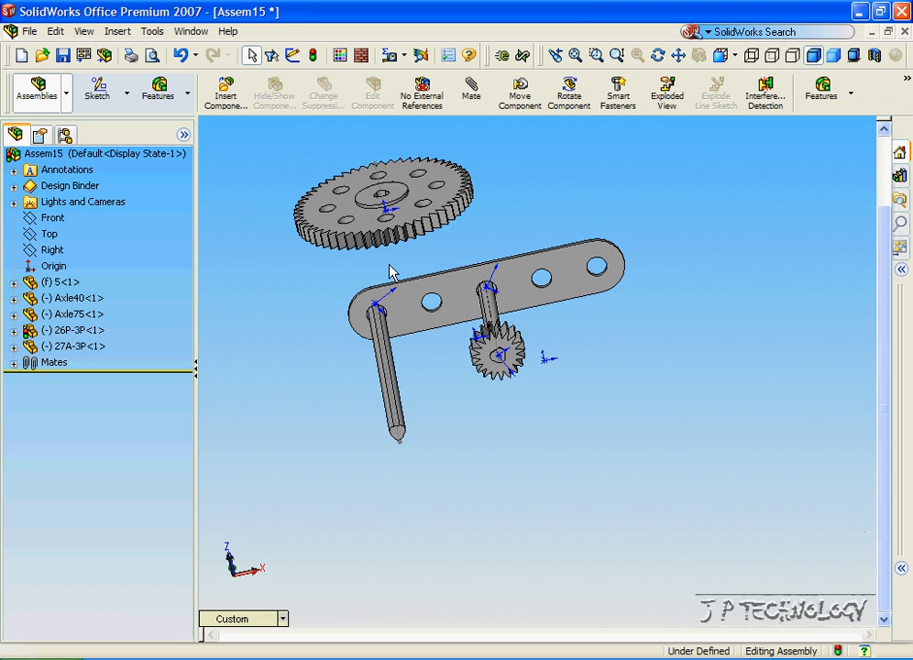
pyautogui.moveTo(342, 260); pyautogui.dragTo(364, 229)
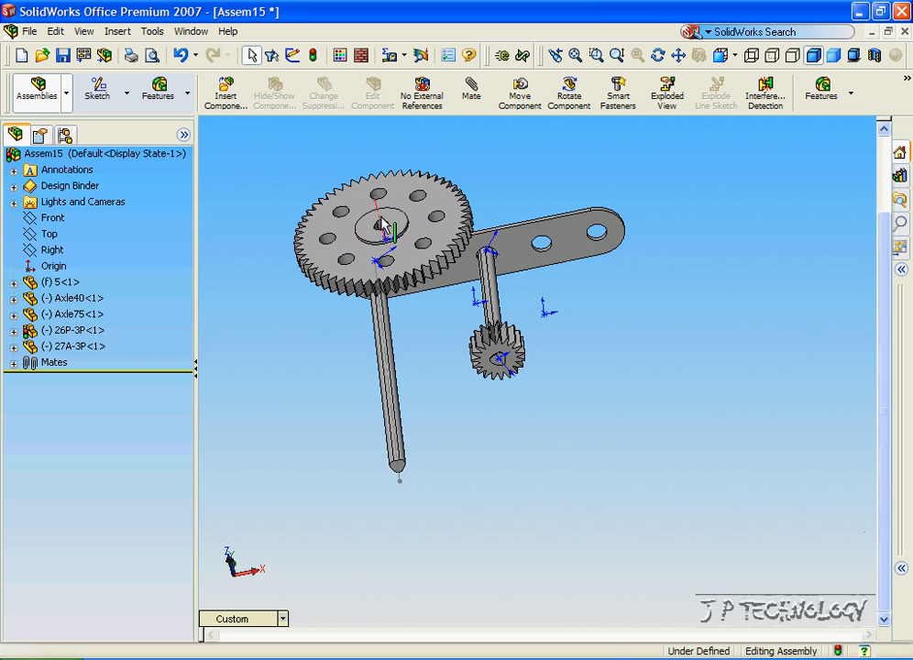
pyautogui.click(385, 227)
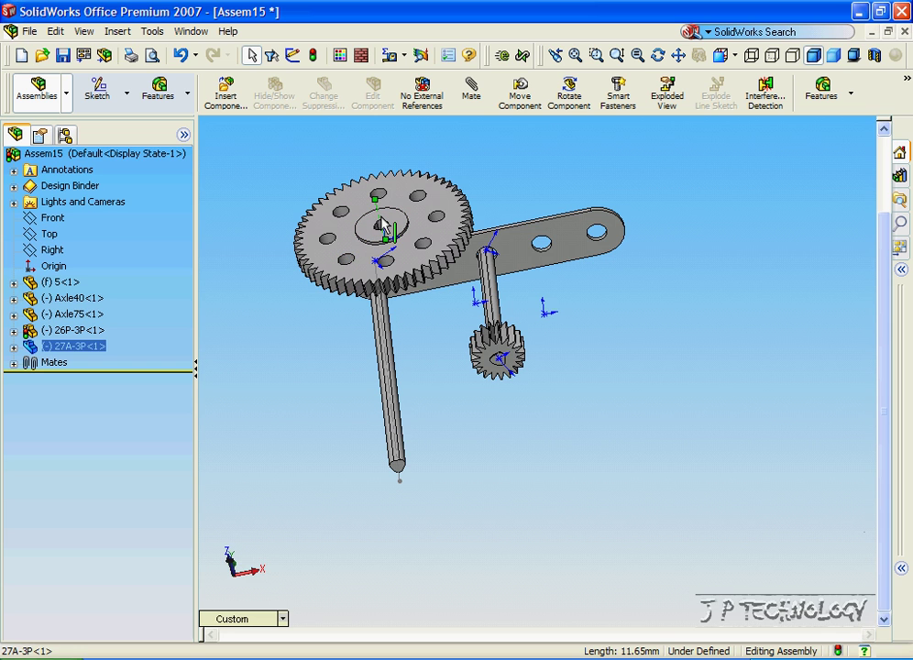
# Mate the large gear's axis coincident with the long axle's axis and slide the gear down.
pyautogui.click(473, 94)
pyautogui.scroll(6, 431, 367)
pyautogui.scroll(3, 449, 385)
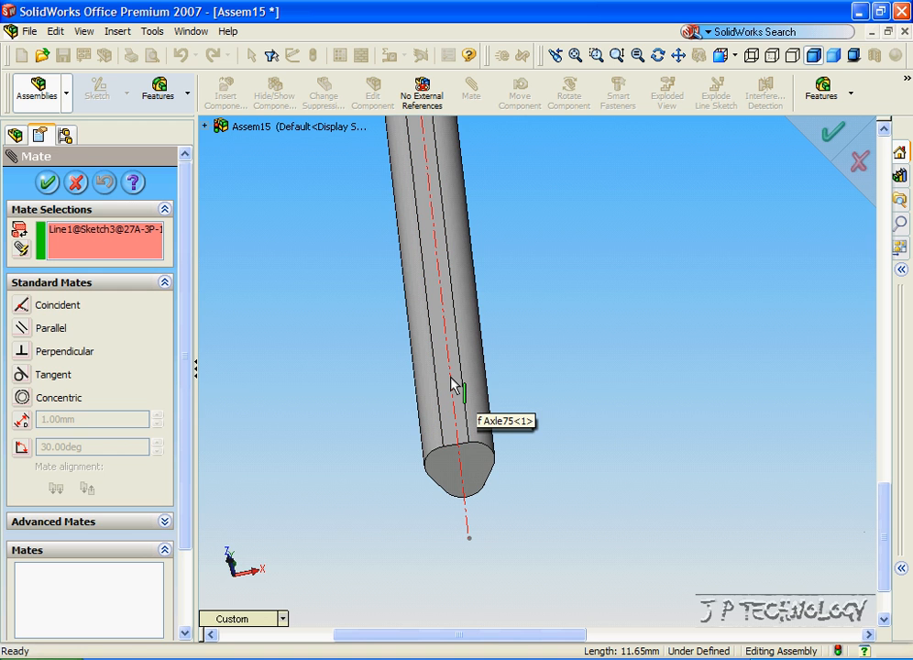
pyautogui.click(451, 383)
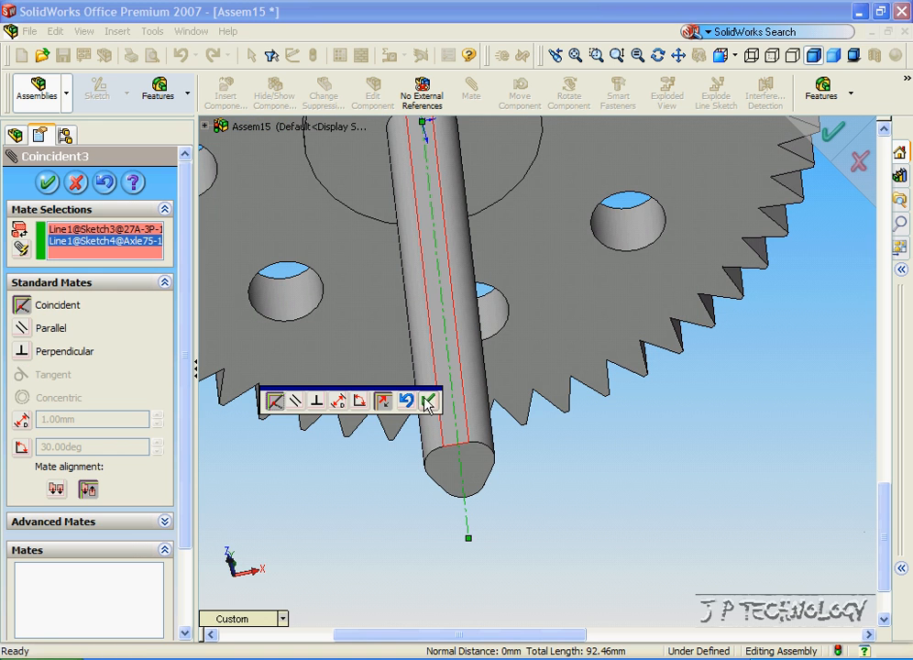
pyautogui.click(427, 403)
pyautogui.scroll(-6, 485, 275)
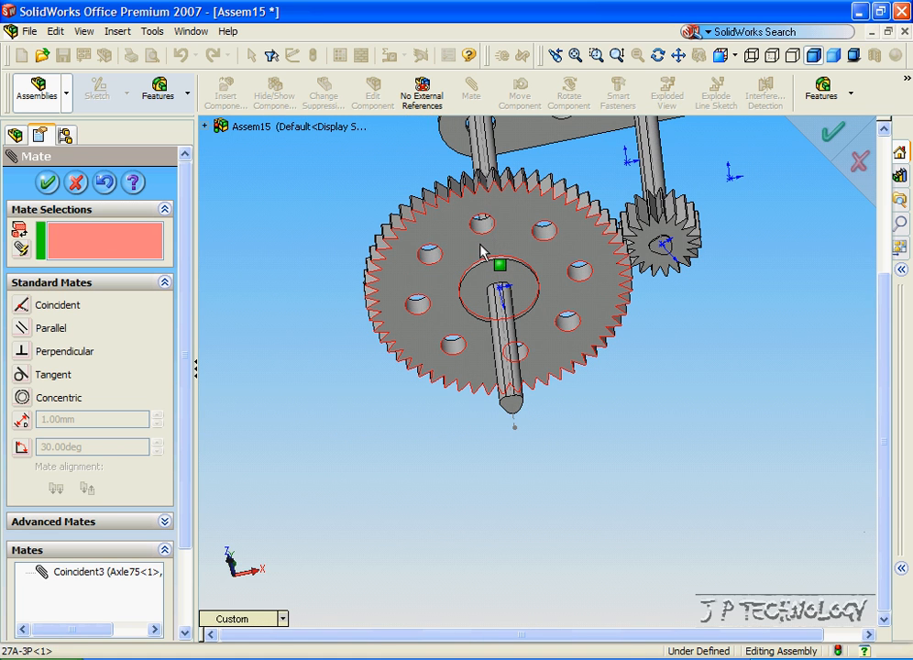
pyautogui.moveTo(484, 249)
pyautogui.mouseDown()
pyautogui.moveTo(479, 523)
pyautogui.moveTo(431, 474)
pyautogui.mouseUp()
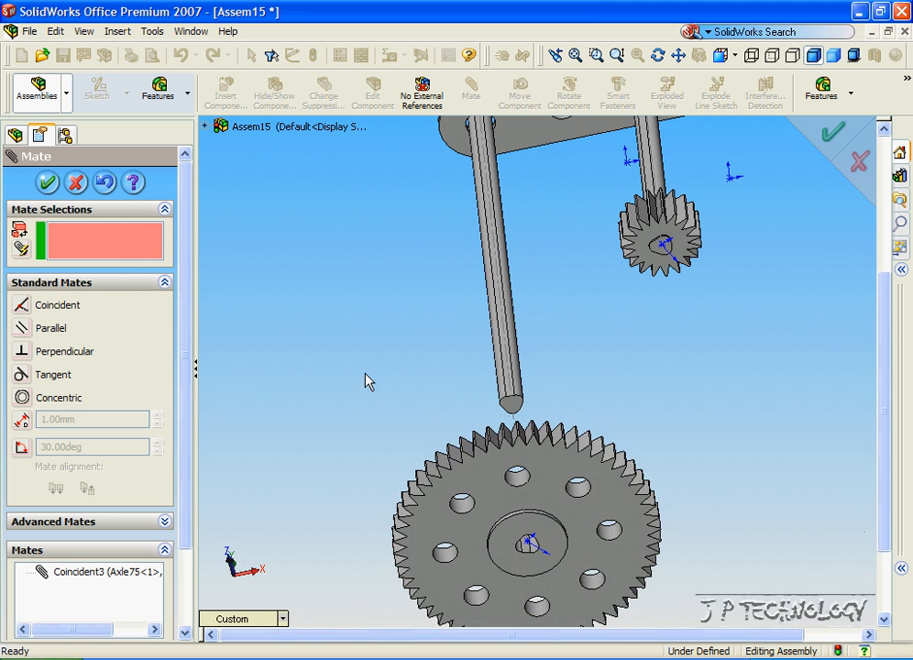
pyautogui.scroll(-5, 503, 317)
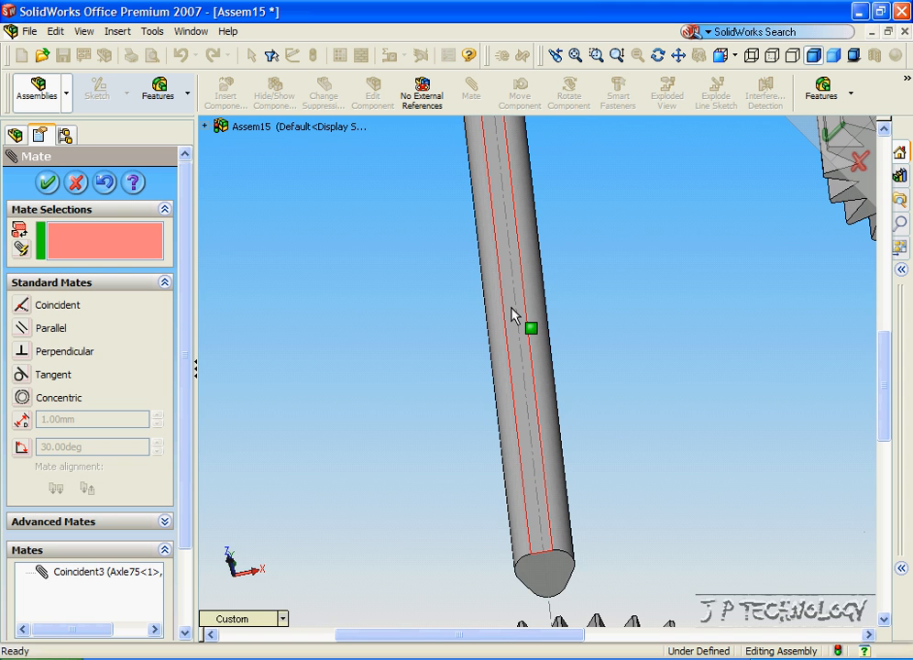
# Mate the axle's flat face coincident with the gear bore flat and slide the gear back up.
pyautogui.click(513, 316)
pyautogui.scroll(5, 513, 316)
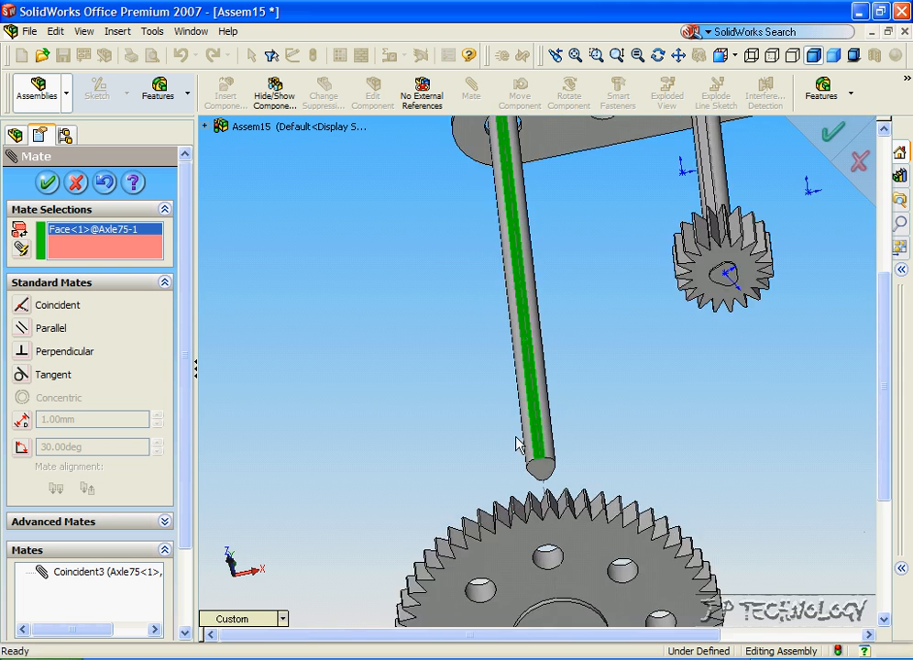
pyautogui.scroll(-4, 555, 518)
pyautogui.scroll(-4, 555, 518)
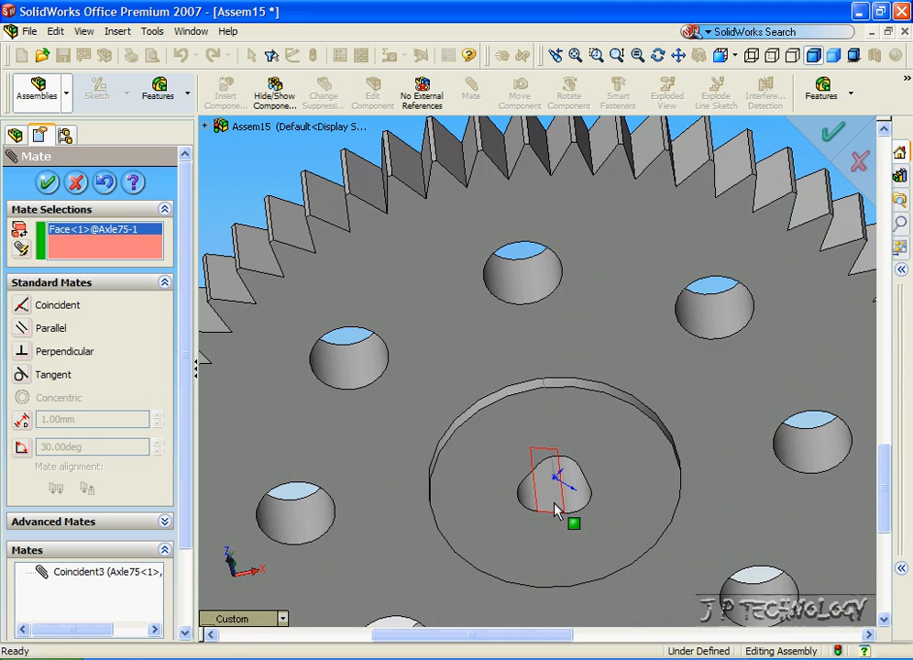
pyautogui.click(555, 509)
pyautogui.click(724, 524)
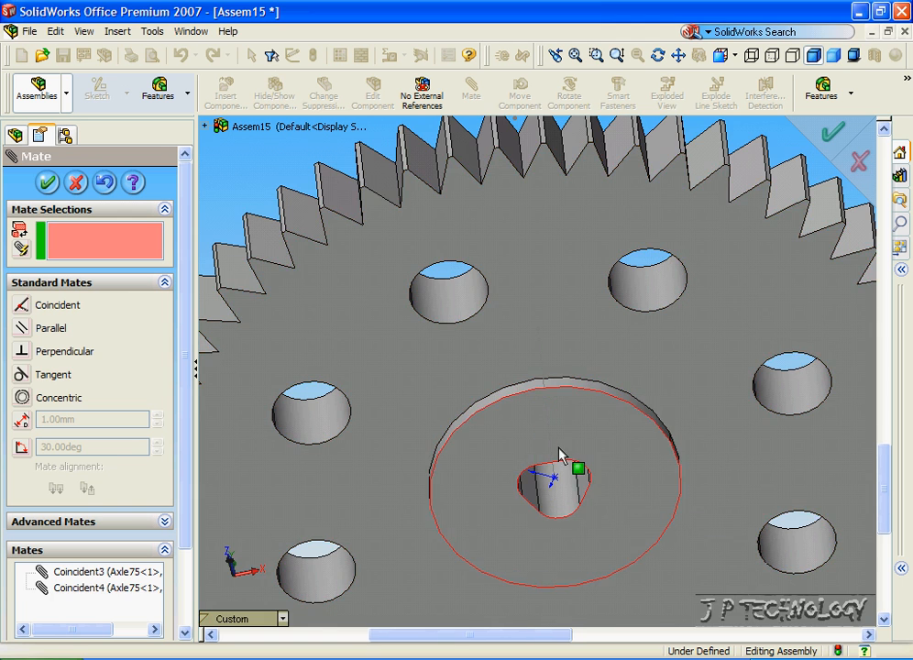
pyautogui.scroll(8, 556, 443)
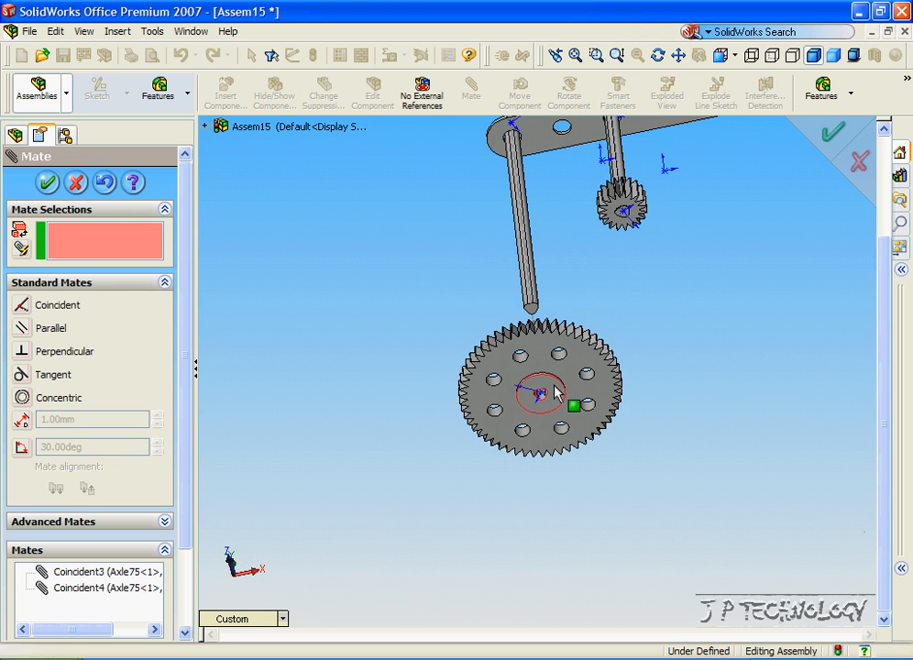
pyautogui.moveTo(550, 389); pyautogui.dragTo(546, 362)
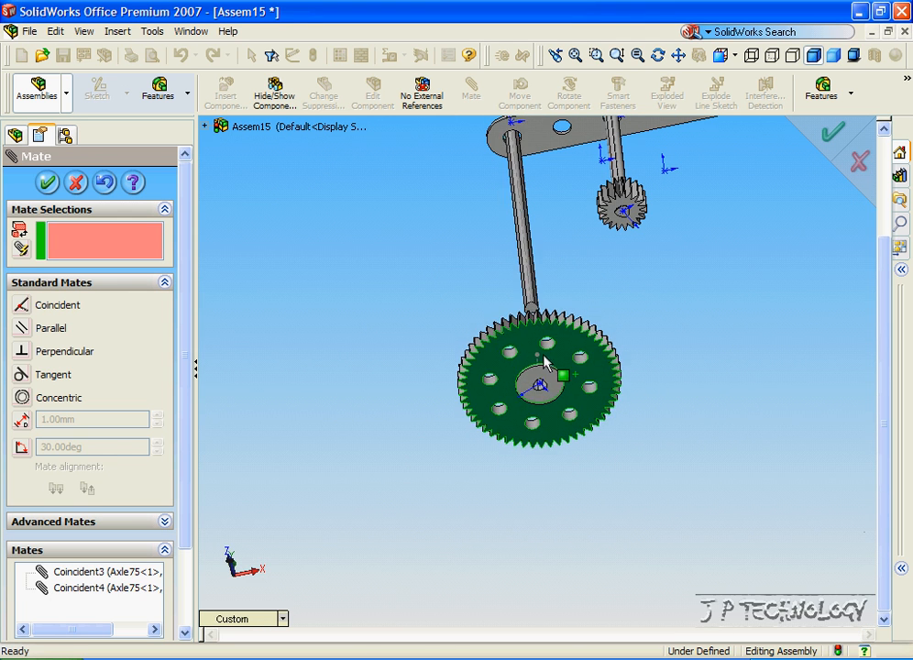
pyautogui.scroll(-5, 620, 341)
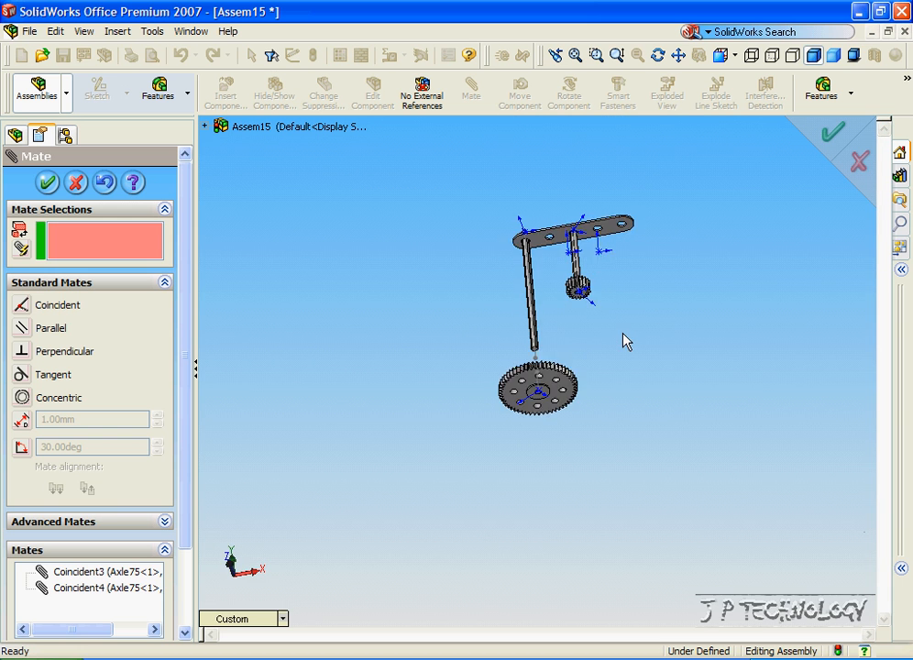
# Mate the large gear's hub face coincident with the plate's underside.
pyautogui.moveTo(568, 349); pyautogui.dragTo(550, 385, button='middle')
pyautogui.scroll(6, 541, 359)
pyautogui.click(541, 360)
pyautogui.scroll(3, 540, 359)
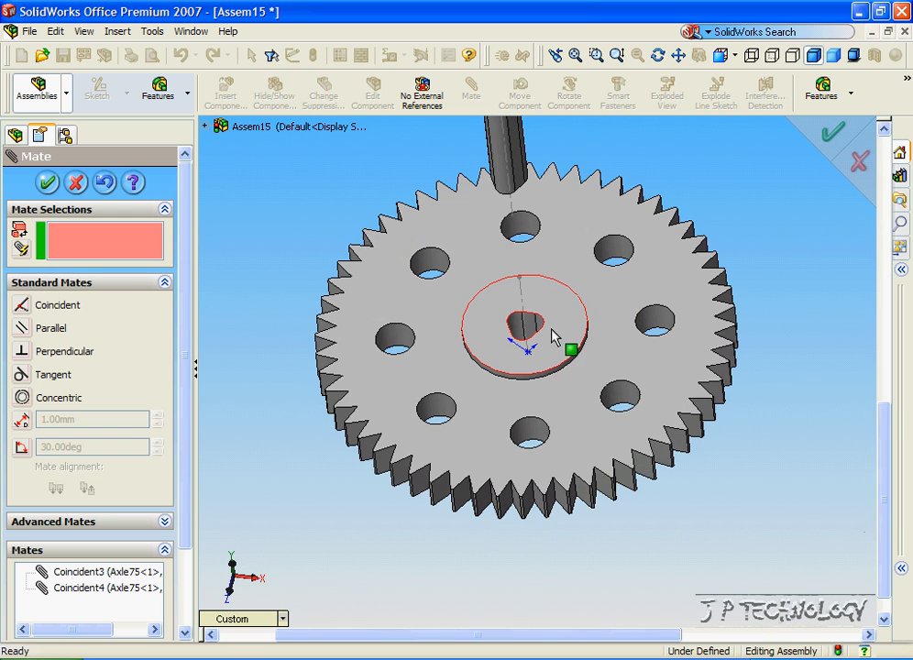
pyautogui.click(555, 334)
pyautogui.scroll(-8, 550, 330)
pyautogui.moveTo(545, 311); pyautogui.dragTo(541, 330, button='middle')
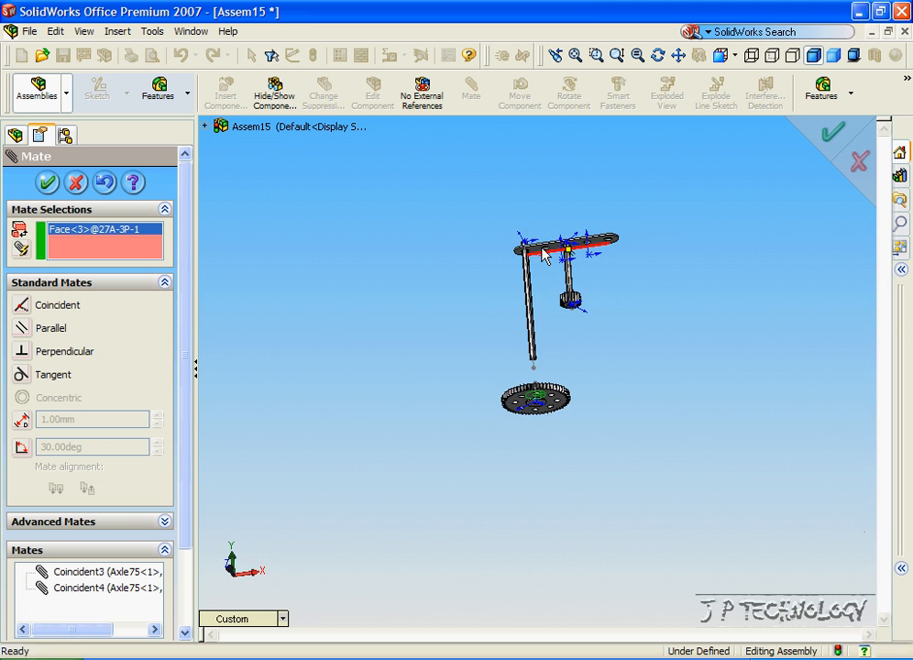
pyautogui.scroll(8, 532, 316)
pyautogui.click(525, 312)
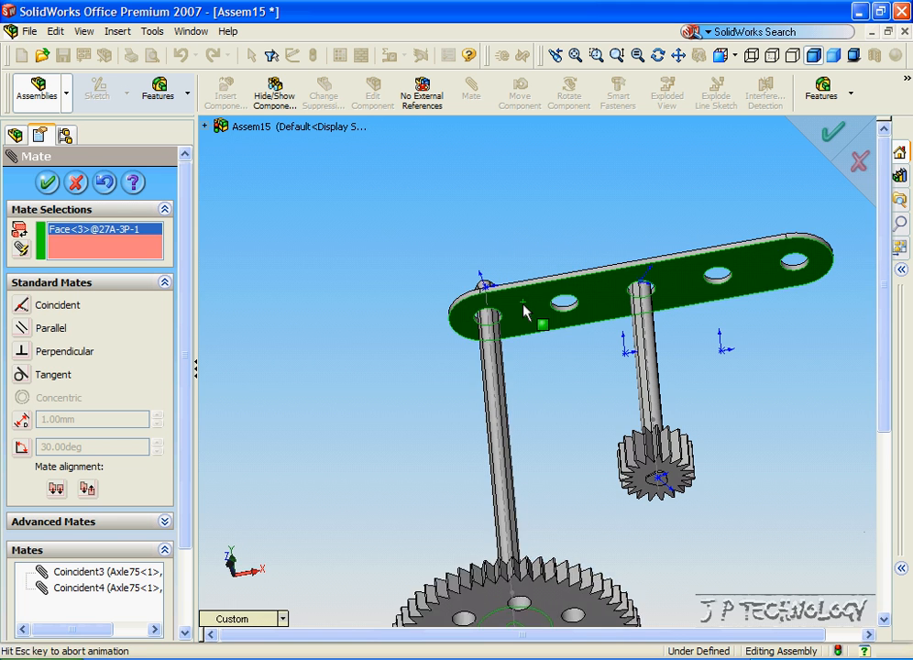
pyautogui.click(595, 282)
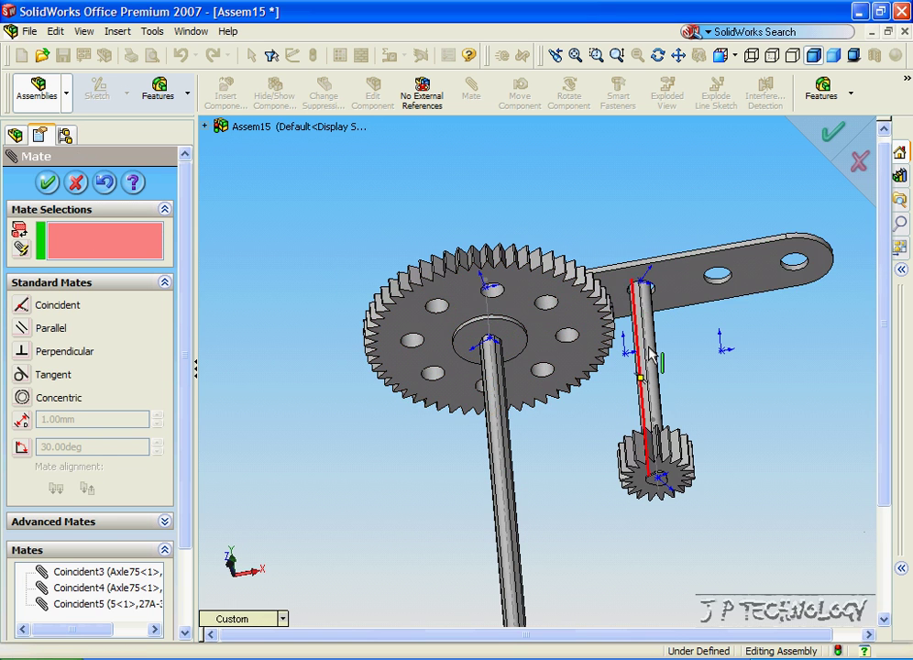
# Select the plate face and the small gear's top face for a coincident mate.
pyautogui.click(687, 292)
pyautogui.moveTo(660, 366)
pyautogui.mouseDown(button='middle')
pyautogui.moveTo(641, 394)
pyautogui.moveTo(633, 367)
pyautogui.mouseUp(button='middle')
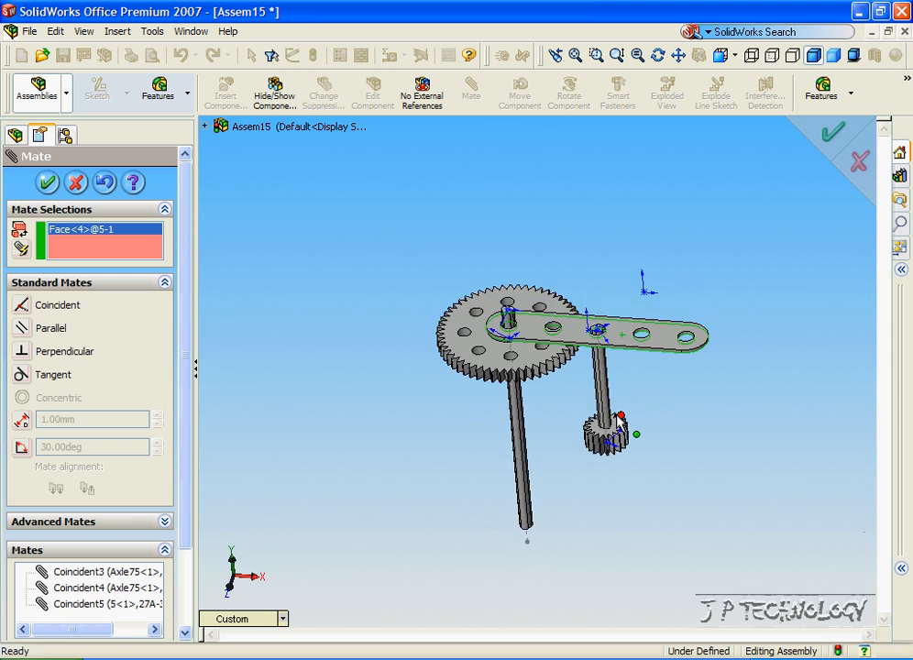
pyautogui.scroll(8, 596, 417)
pyautogui.click(586, 422)
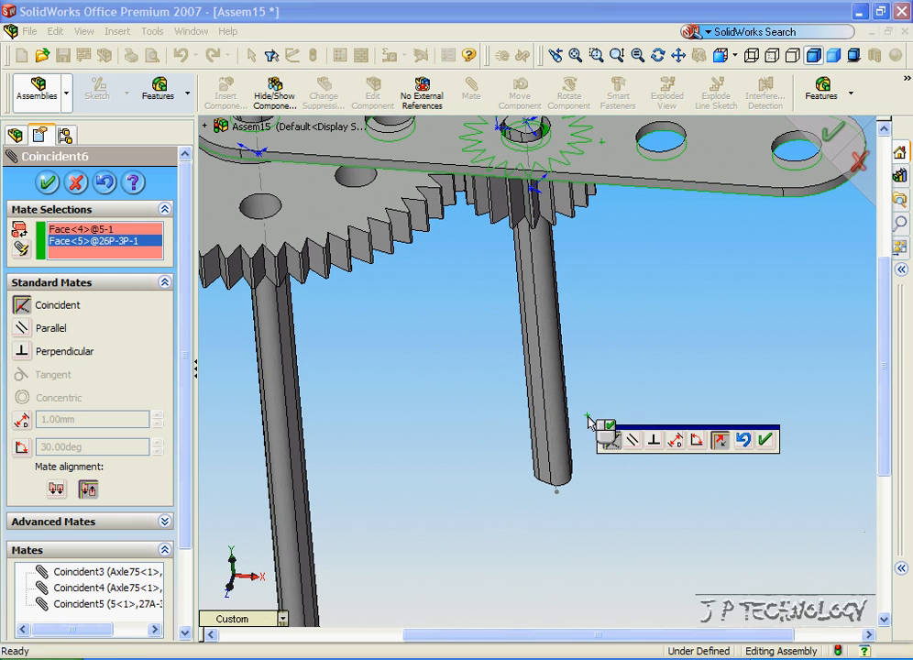
# Accept the small gear's coincident mate, finish mating and fit the assembly in view.
pyautogui.click(759, 436)
pyautogui.click(48, 183)
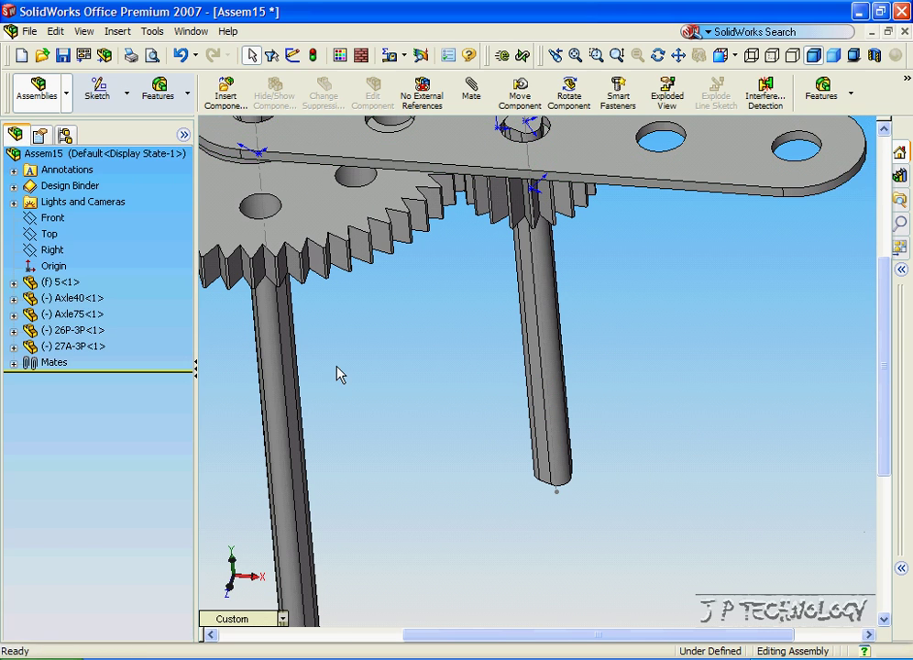
pyautogui.press('f')
pyautogui.moveTo(476, 449); pyautogui.dragTo(495, 385, button='middle')
# Spin the large and small gears by hand to test their free movement, then clear the selection.
pyautogui.click(502, 375)
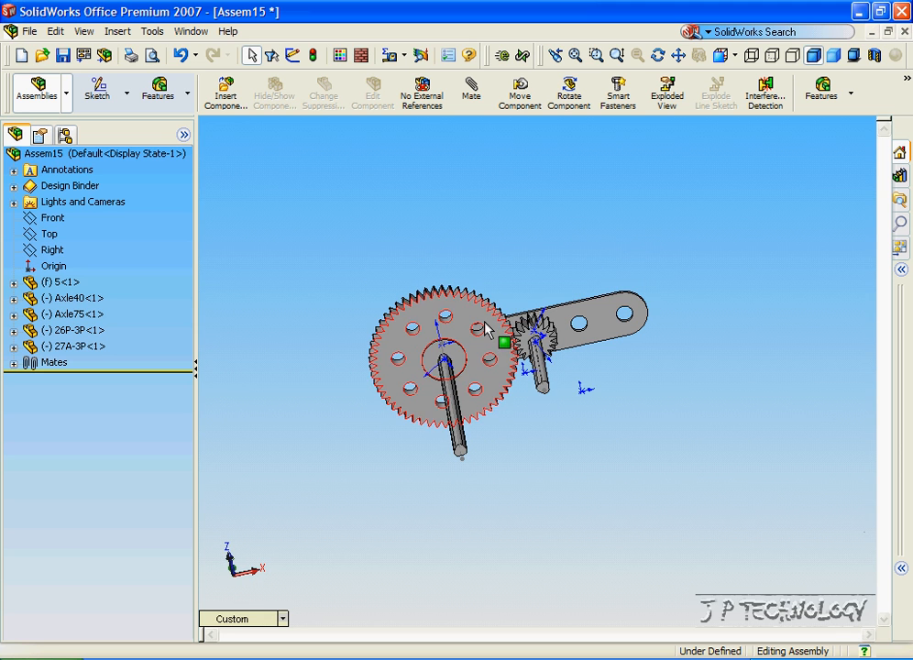
pyautogui.moveTo(502, 376); pyautogui.dragTo(534, 331)
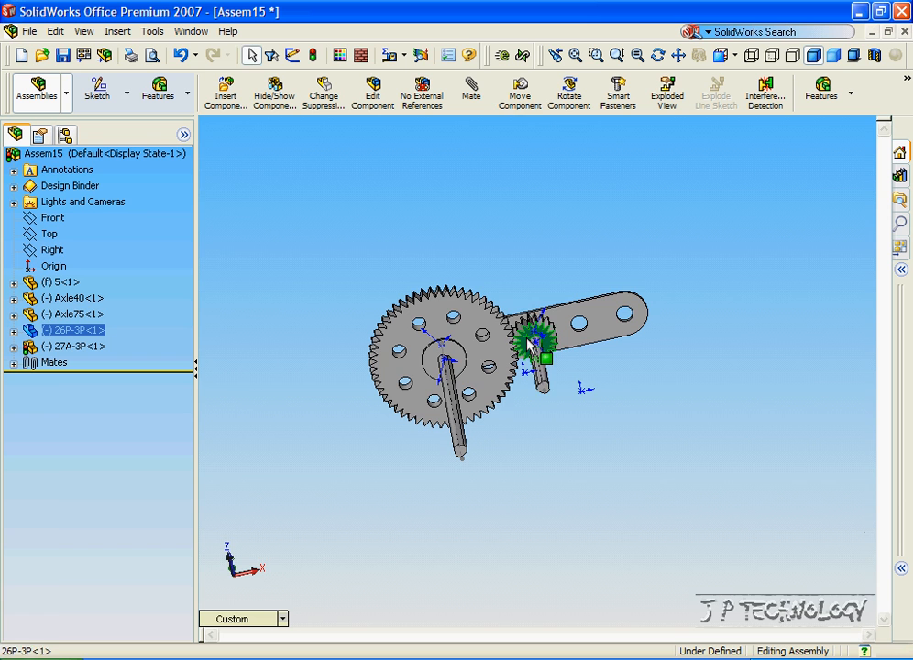
pyautogui.moveTo(534, 344); pyautogui.dragTo(534, 305)
pyautogui.moveTo(534, 304); pyautogui.dragTo(541, 357, button='middle')
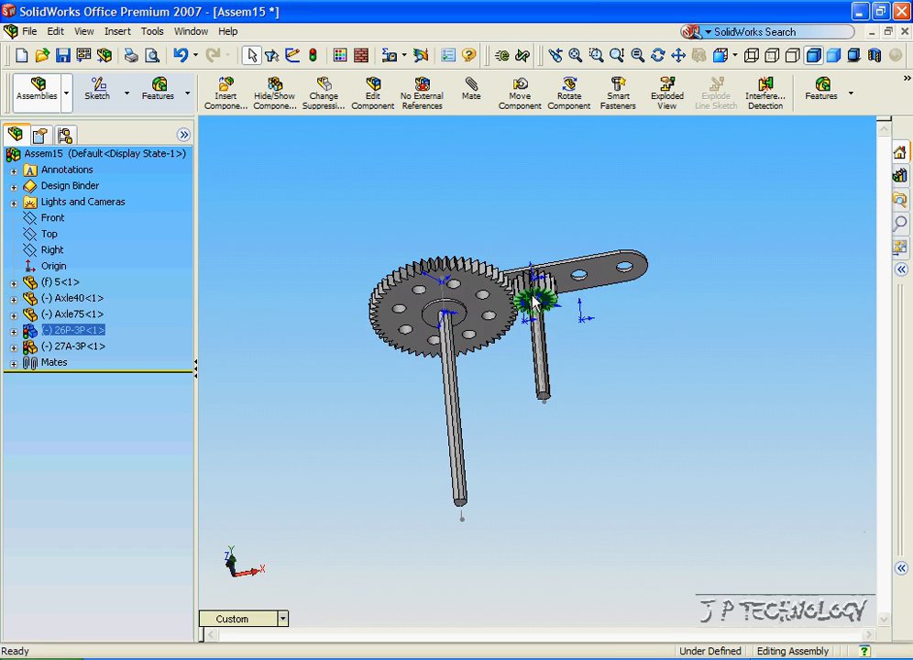
pyautogui.click(544, 353)
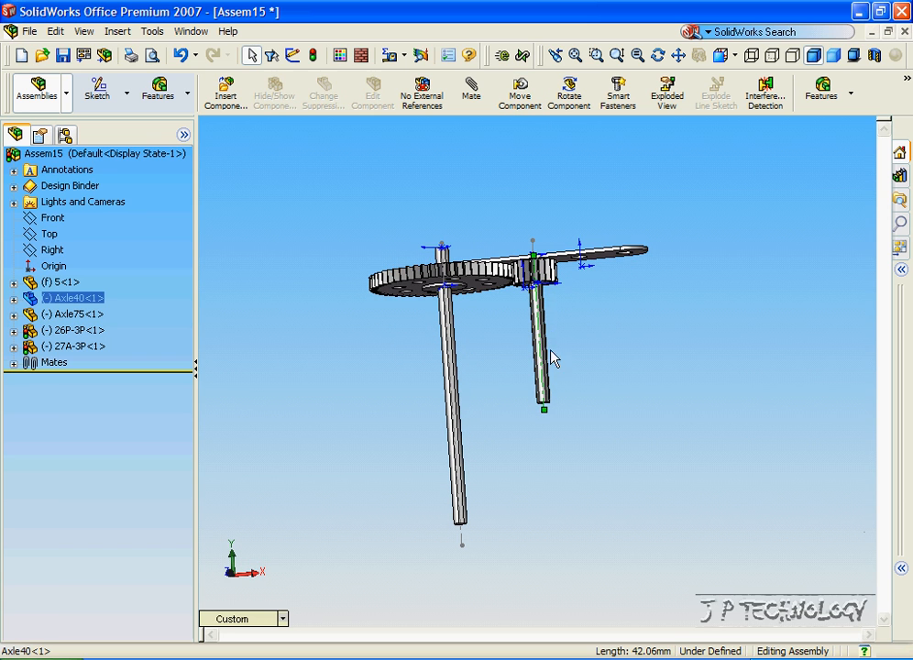
pyautogui.moveTo(540, 358); pyautogui.dragTo(530, 335, button='middle')
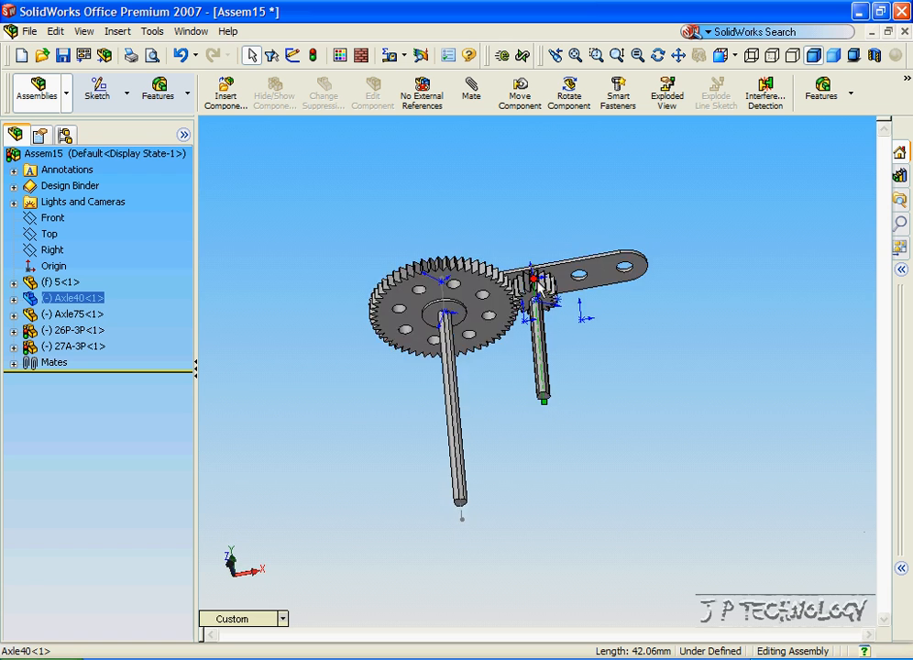
pyautogui.click(530, 341)
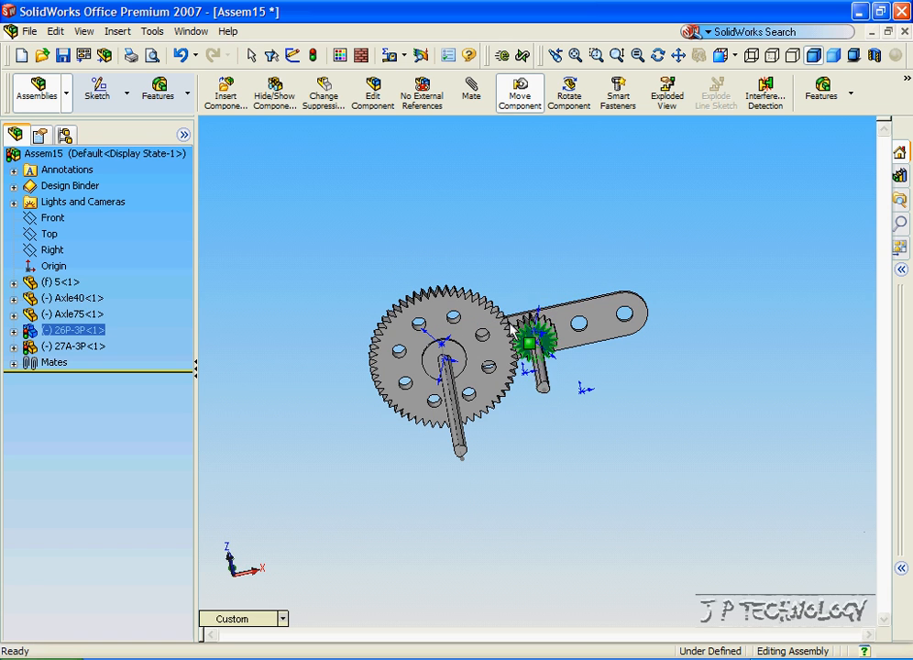
pyautogui.press('Escape')
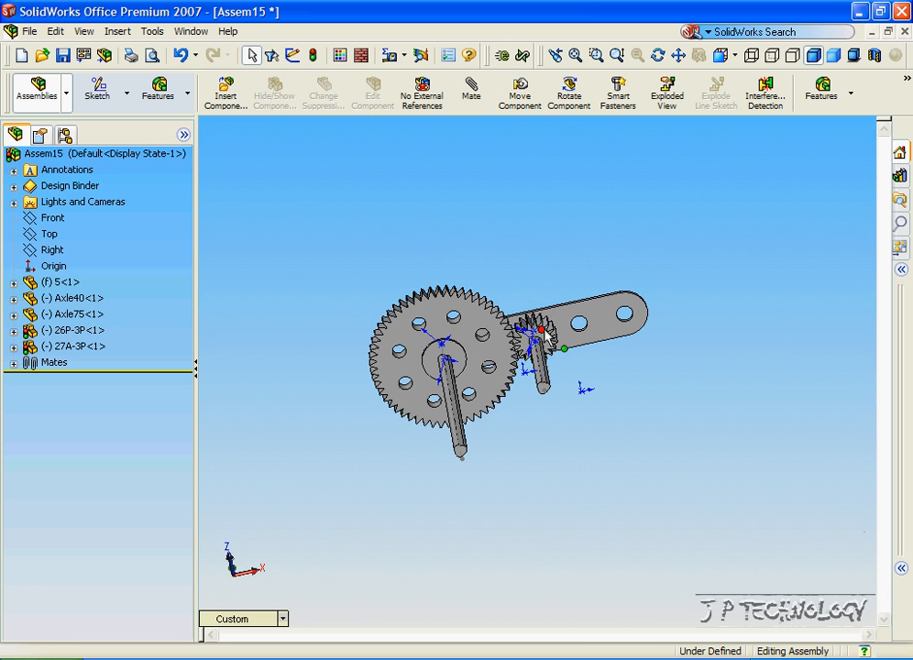
# Start a new mate and choose Gear under the advanced mate types.
pyautogui.click(472, 94)
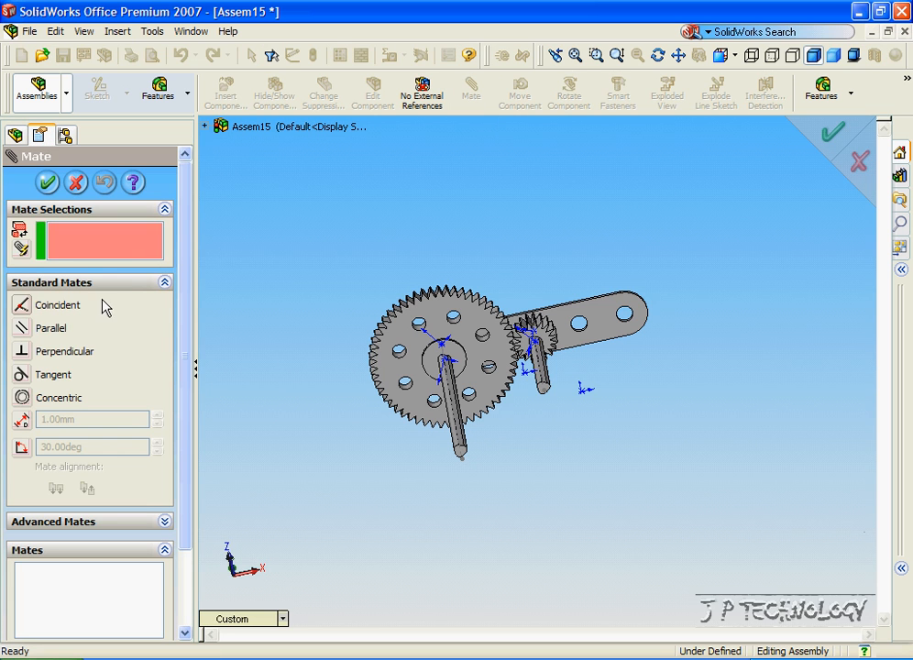
pyautogui.click(164, 524)
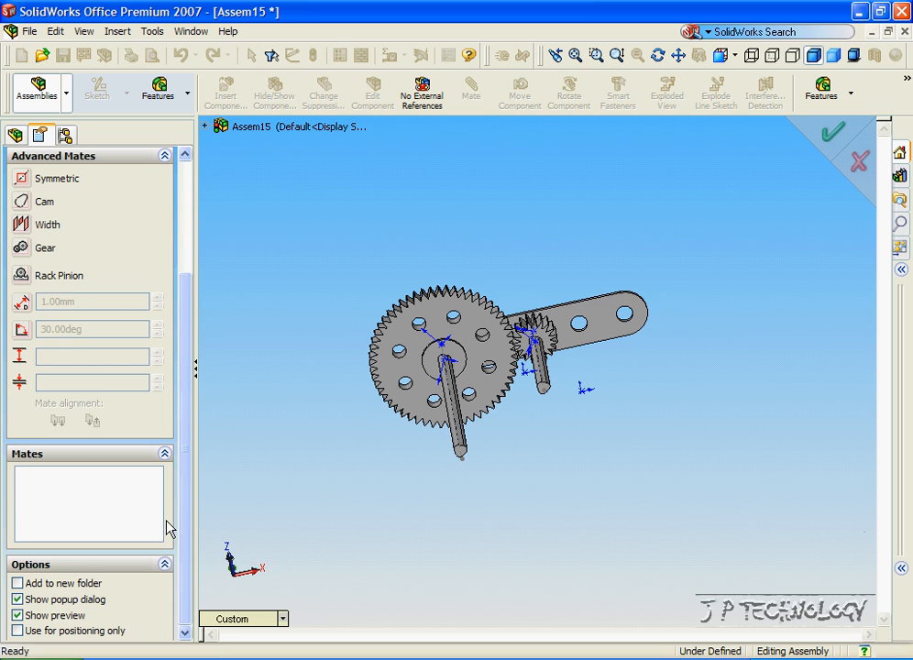
pyautogui.click(22, 248)
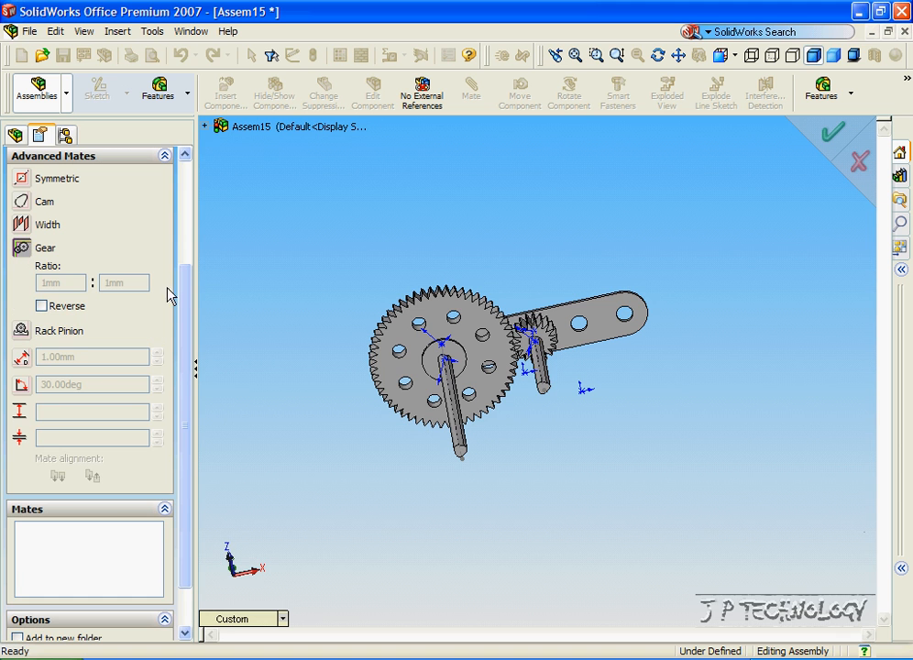
pyautogui.scroll(5, 170, 293)
pyautogui.scroll(-1, 491, 241)
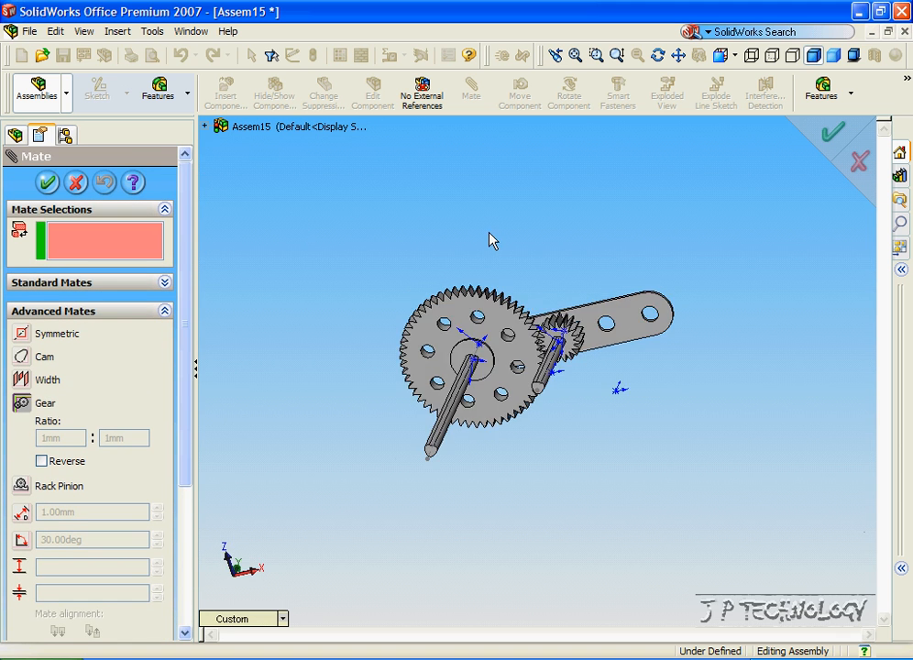
pyautogui.scroll(-2, 492, 241)
pyautogui.scroll(-2, 491, 240)
pyautogui.scroll(-2, 513, 275)
pyautogui.scroll(-2, 550, 311)
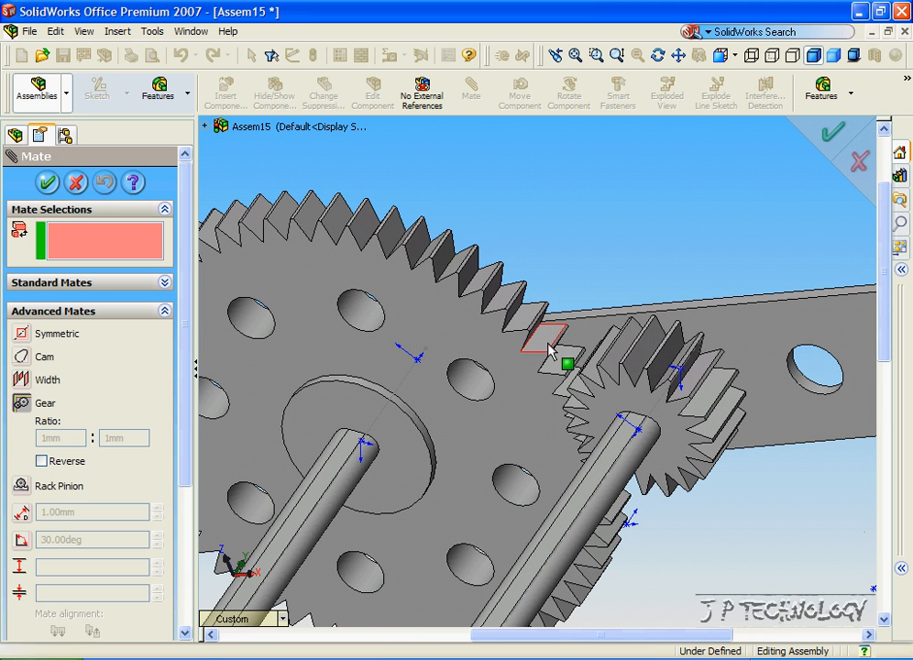
# Select the large and small gear edges for a 3:1 ratio gear mate.
pyautogui.click(550, 350)
pyautogui.scroll(2, 550, 350)
pyautogui.scroll(-2, 605, 372)
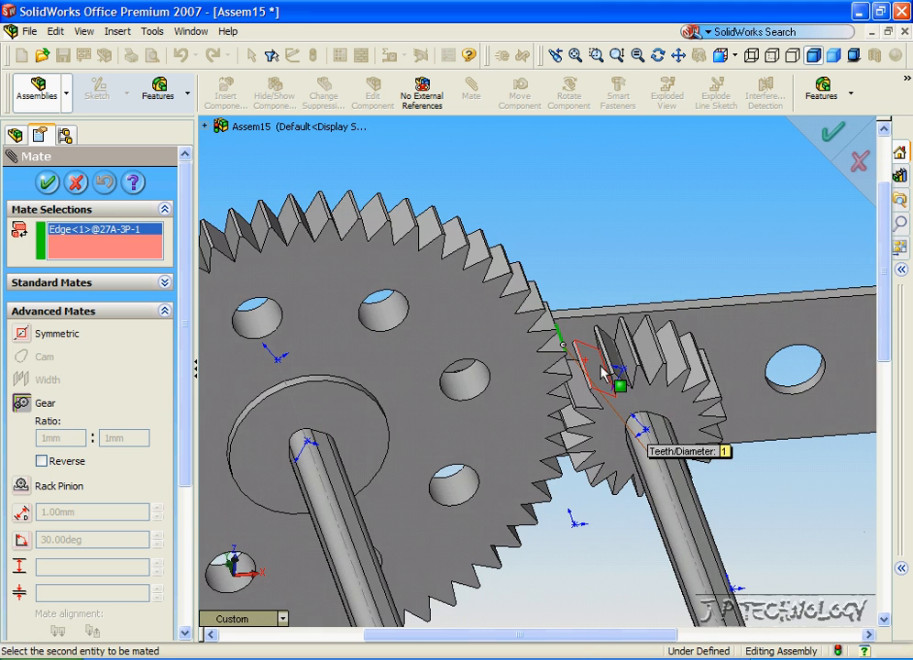
pyautogui.click(586, 367)
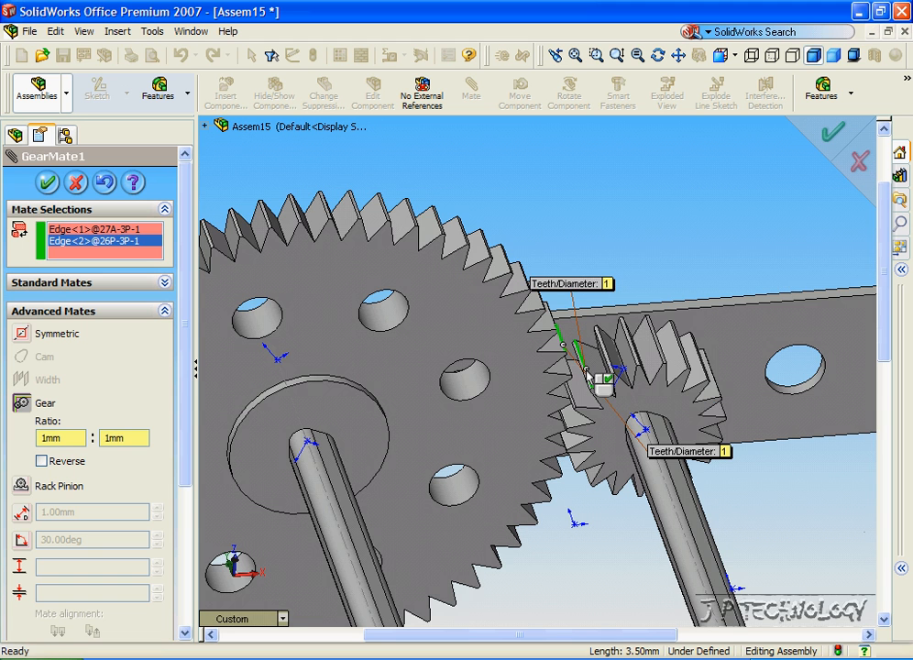
pyautogui.moveTo(534, 269); pyautogui.dragTo(412, 357, button='middle')
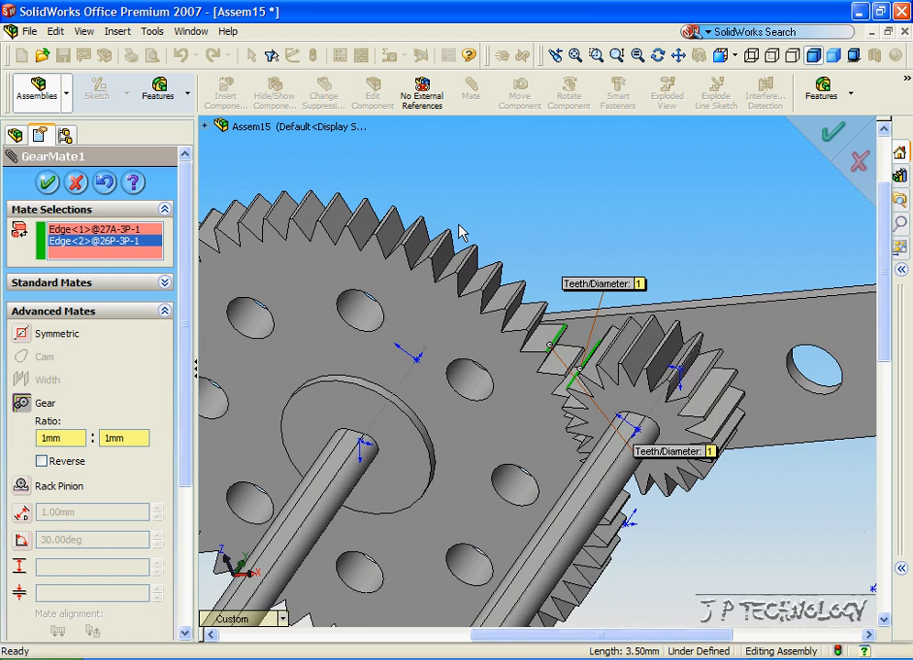
pyautogui.scroll(-3, 502, 194)
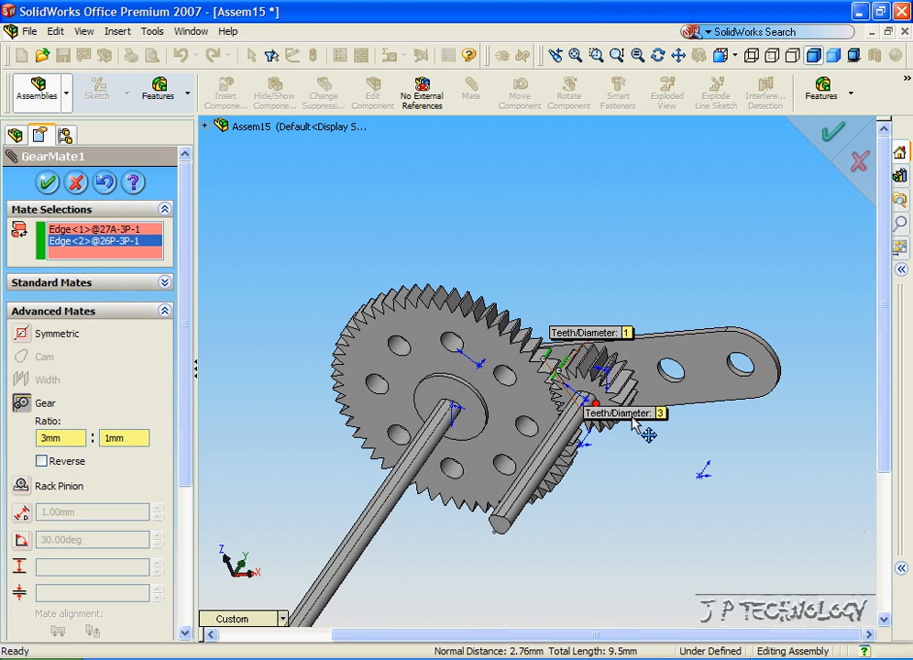
pyautogui.moveTo(637, 417); pyautogui.dragTo(555, 255)
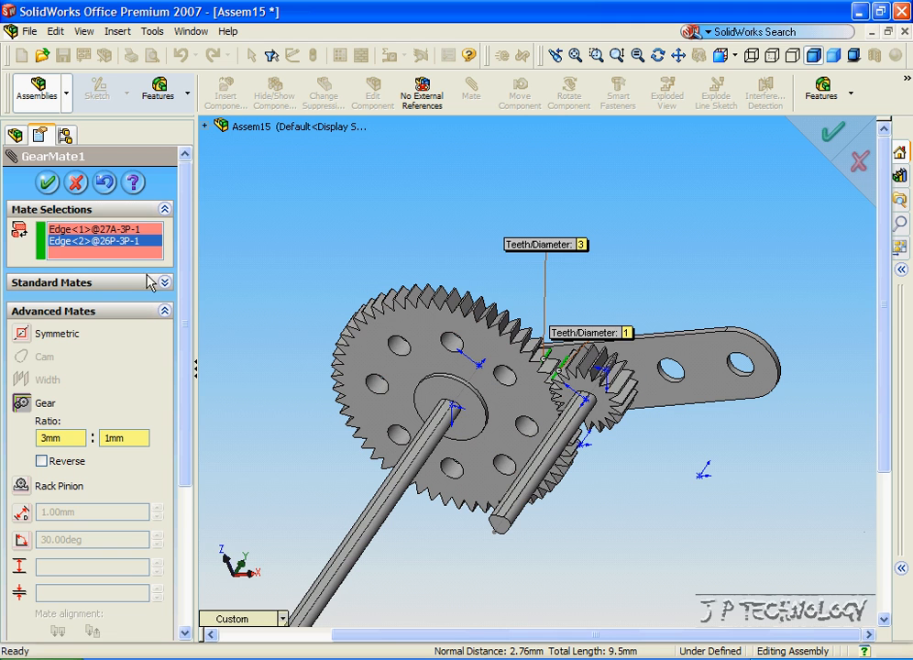
# Accept the gear mate and view the assembly from the Front in hidden-lines-removed outlines.
pyautogui.click(50, 184)
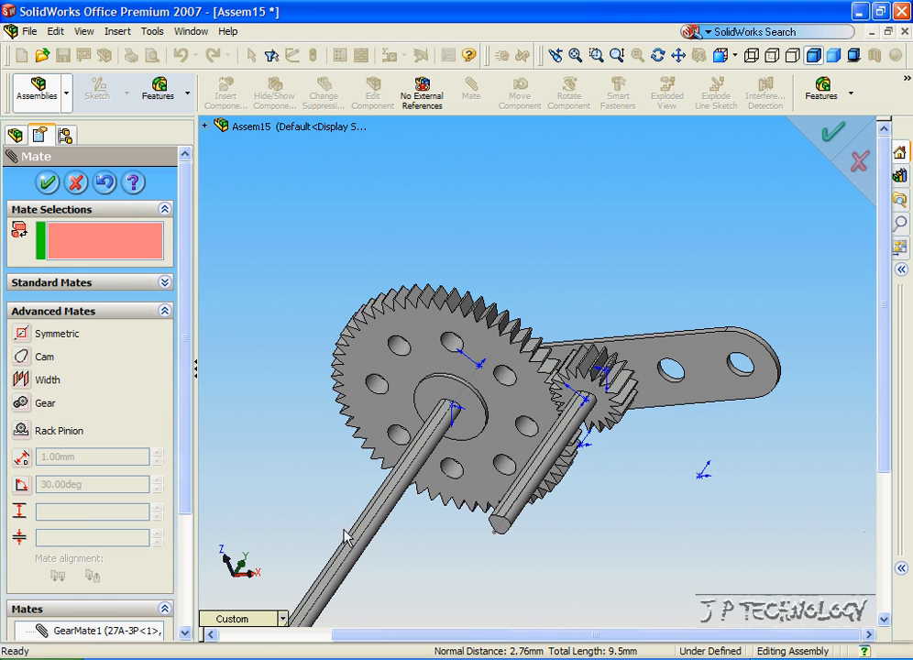
pyautogui.click(282, 620)
pyautogui.click(291, 332)
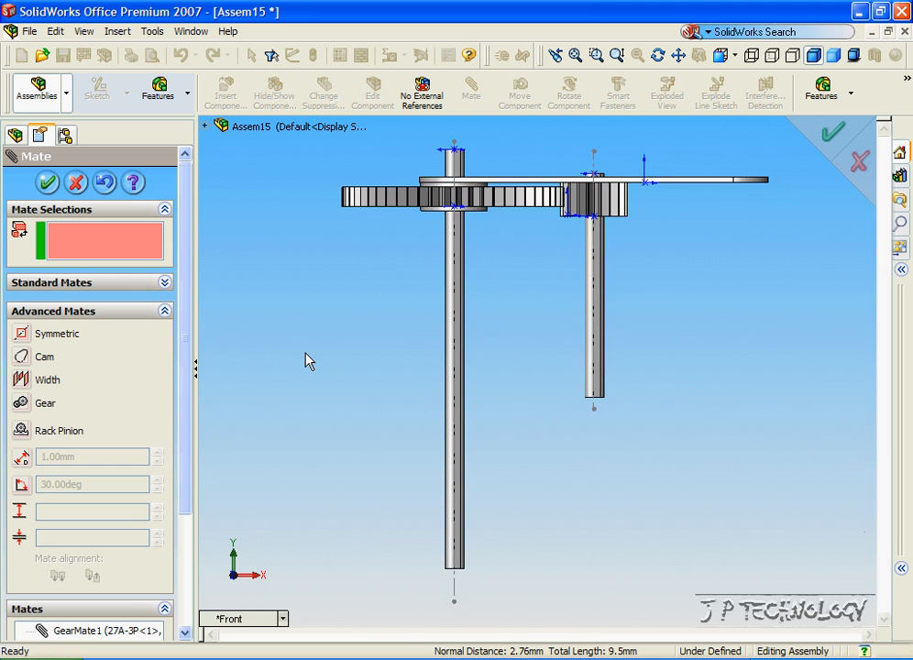
pyautogui.moveTo(307, 357); pyautogui.dragTo(545, 393, button='middle')
pyautogui.hotkey('ctrl', '1')
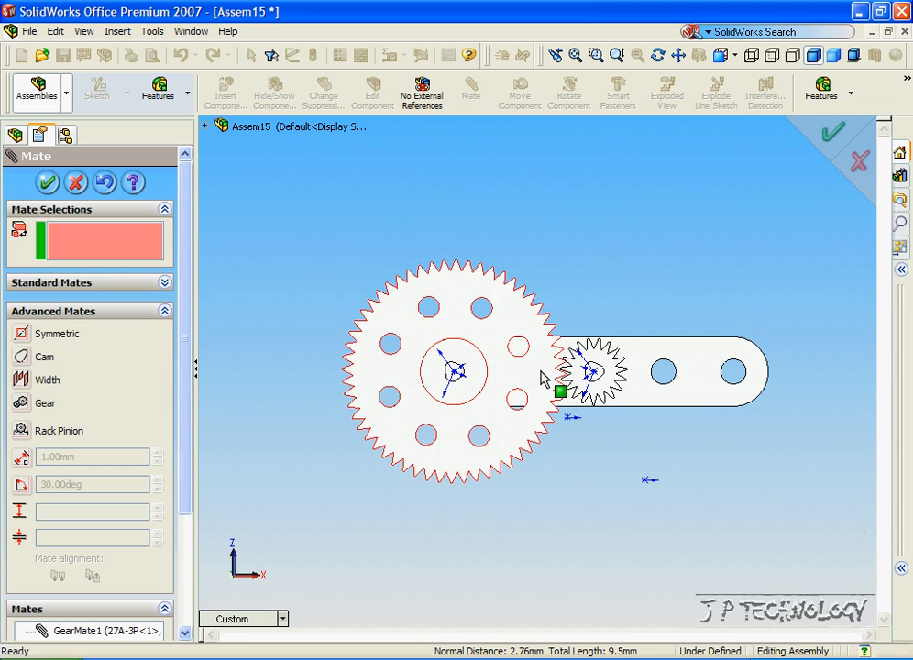
# Spin the large and small gears to confirm they turn together through the mesh.
pyautogui.moveTo(543, 378)
pyautogui.mouseDown()
pyautogui.moveTo(511, 429)
pyautogui.moveTo(537, 424)
pyautogui.moveTo(463, 459)
pyautogui.moveTo(545, 401)
pyautogui.moveTo(458, 468)
pyautogui.mouseUp()
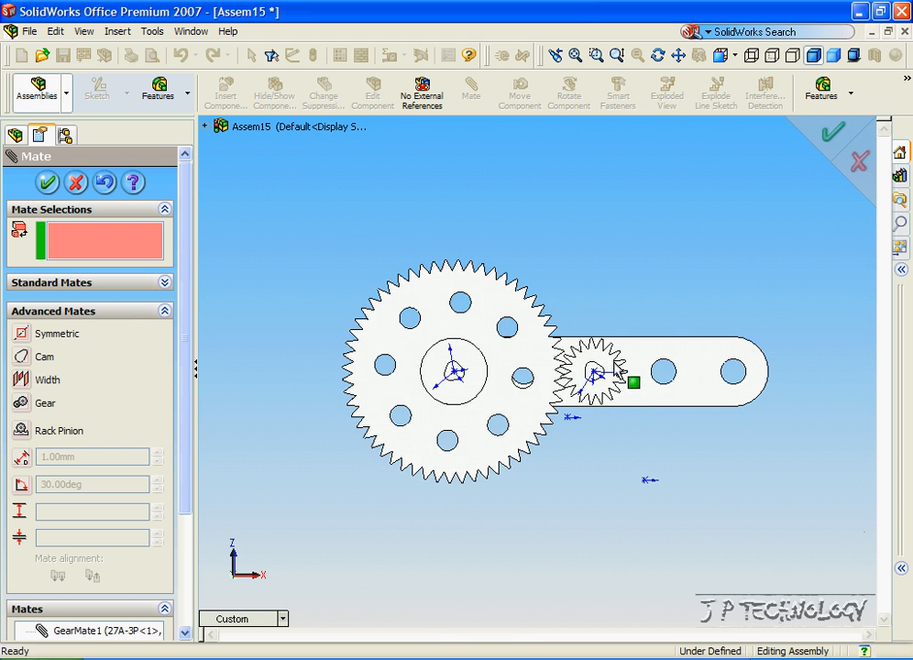
pyautogui.moveTo(620, 370)
pyautogui.mouseDown()
pyautogui.moveTo(607, 362)
pyautogui.moveTo(616, 384)
pyautogui.moveTo(596, 385)
pyautogui.moveTo(587, 337)
pyautogui.mouseUp()
pyautogui.moveTo(564, 260); pyautogui.dragTo(536, 232, button='middle')
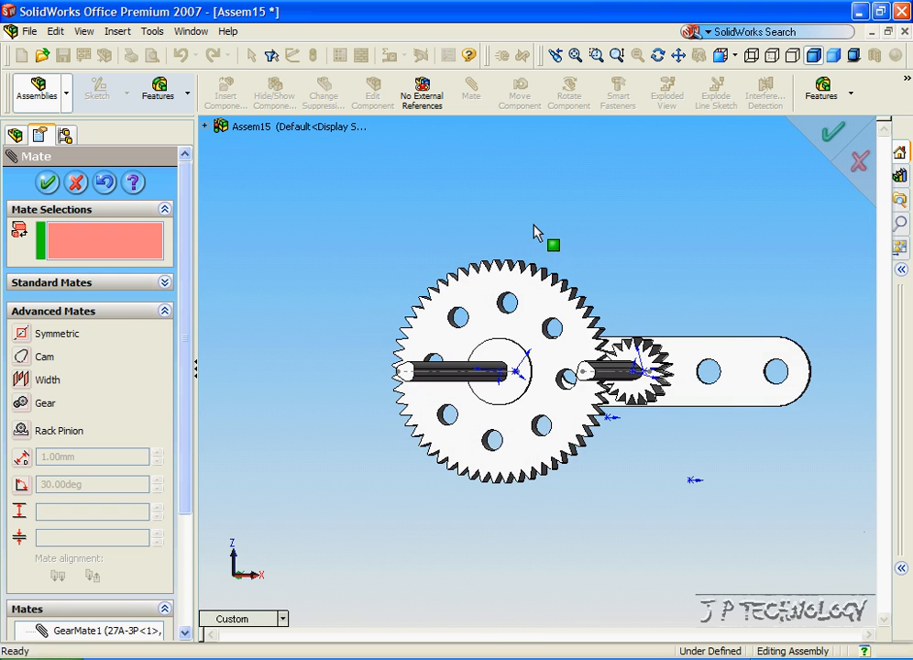
pyautogui.moveTo(672, 385); pyautogui.dragTo(633, 422)
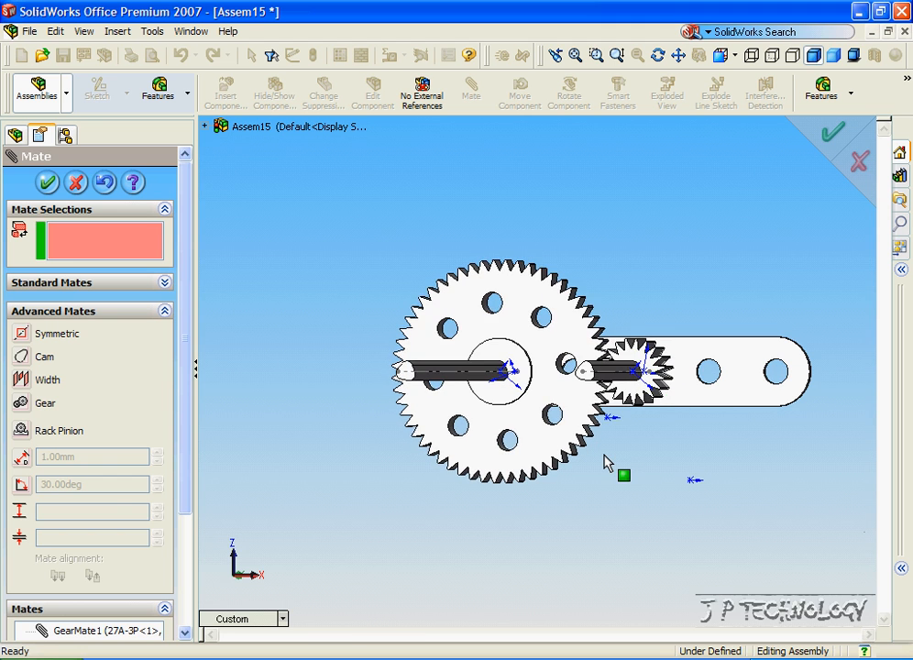
pyautogui.hotkey('ctrl', '1')
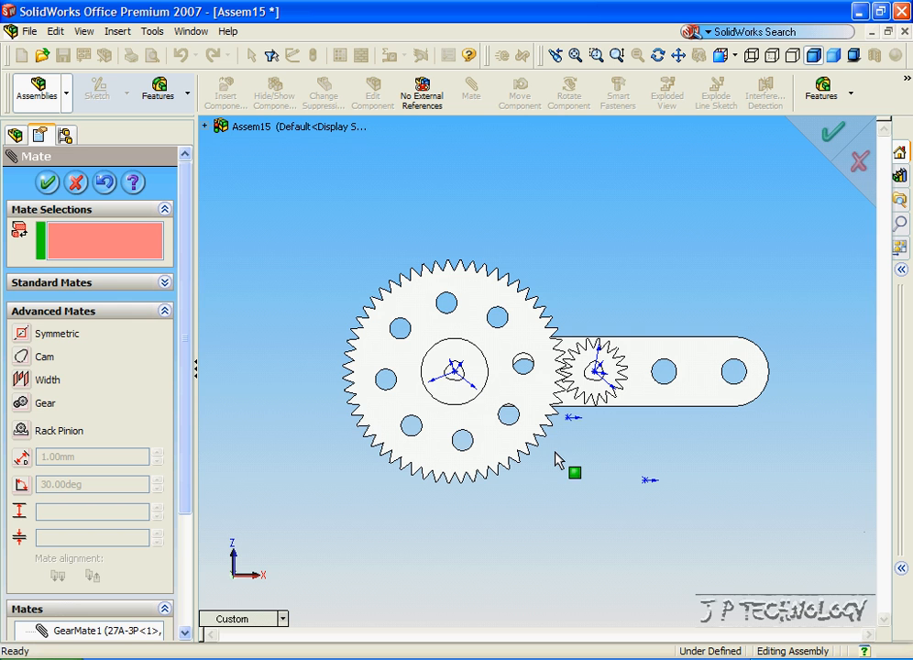
# Delete GearMate1 from the Mates folder and spin the large gear independently.
pyautogui.click(48, 184)
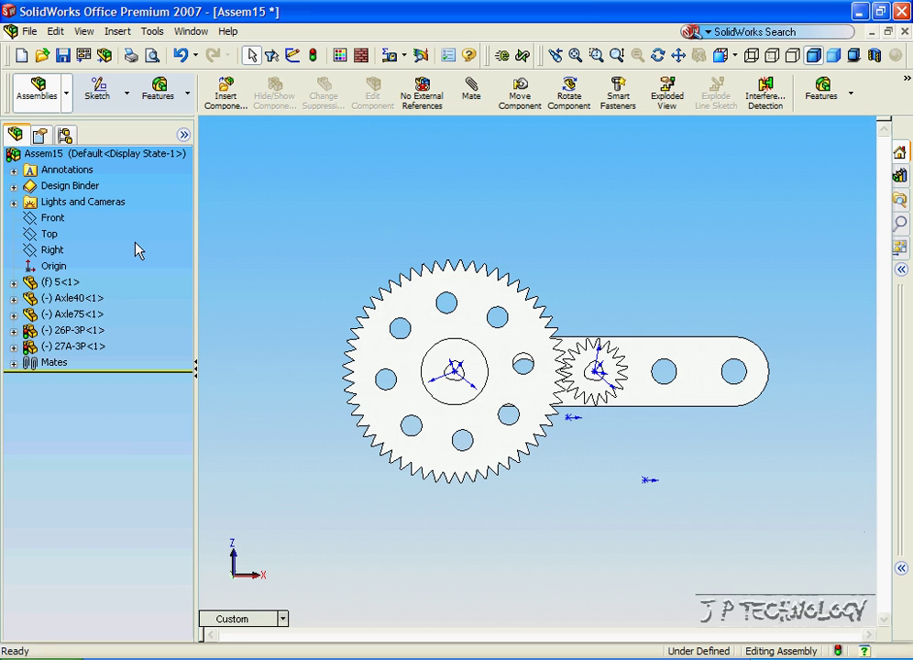
pyautogui.click(28, 362)
pyautogui.click(117, 507)
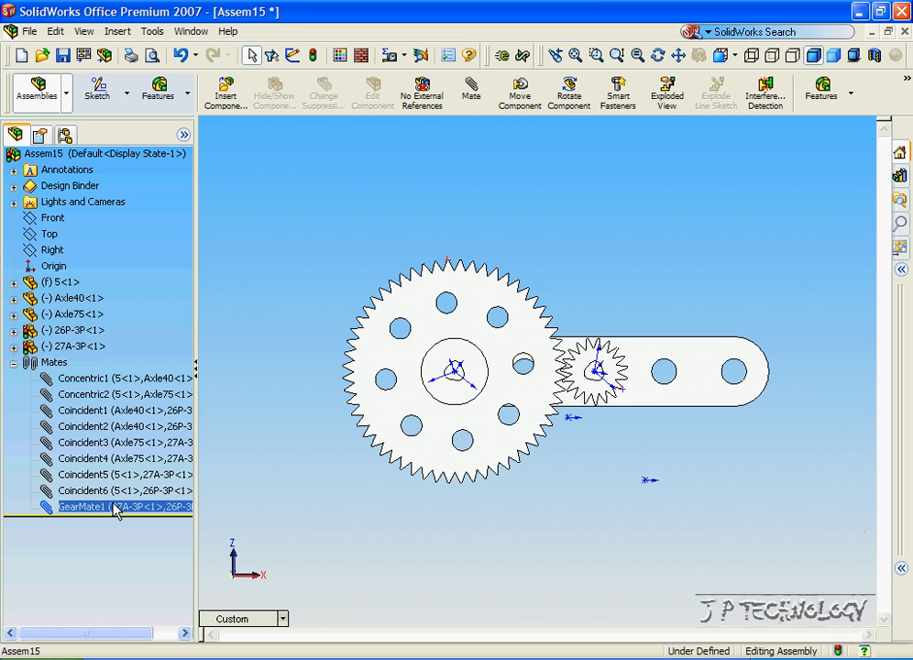
pyautogui.rightClick(117, 515)
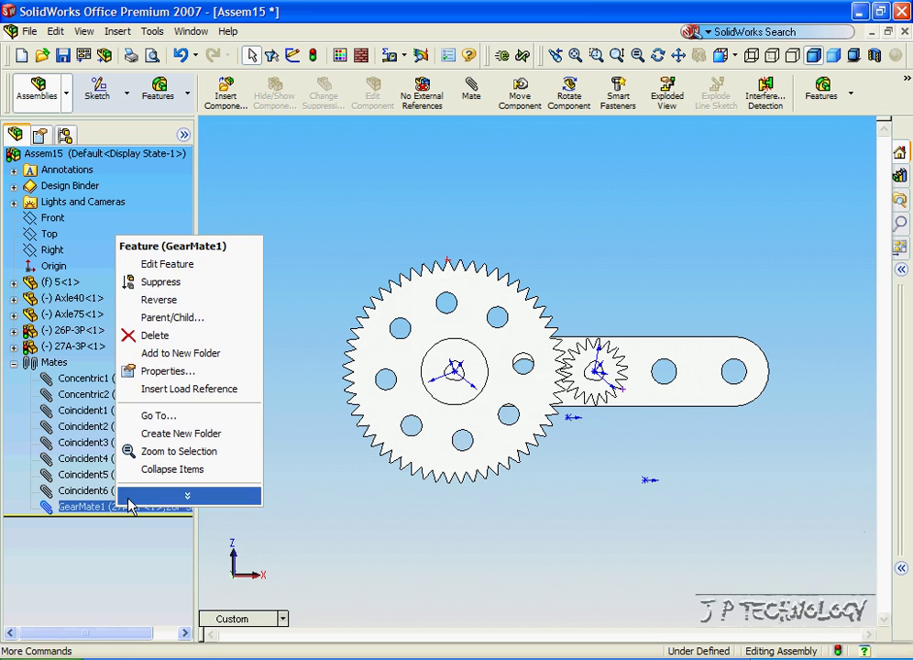
pyautogui.click(156, 334)
pyautogui.click(573, 255)
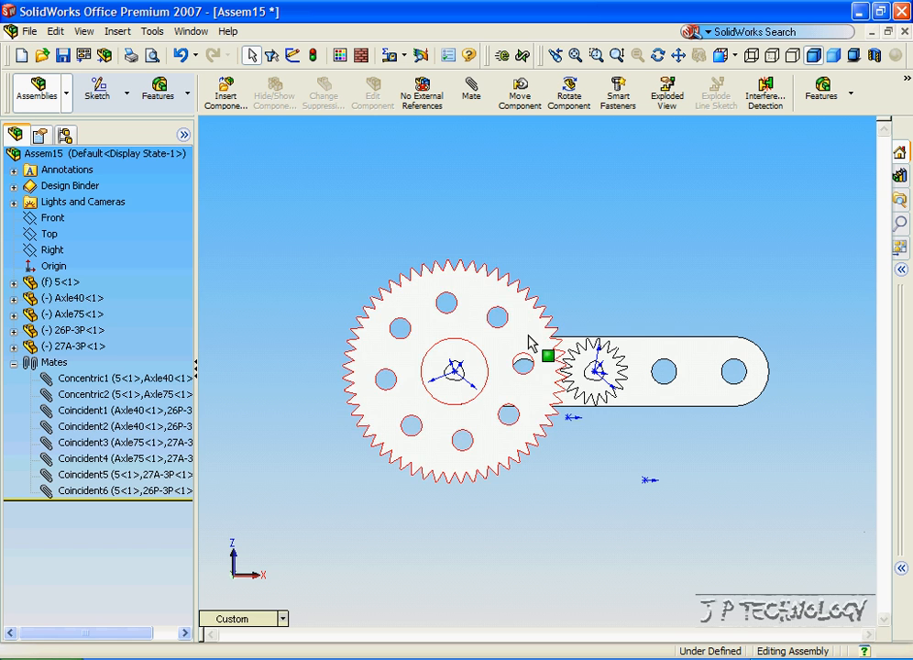
pyautogui.moveTo(529, 344); pyautogui.dragTo(554, 332)
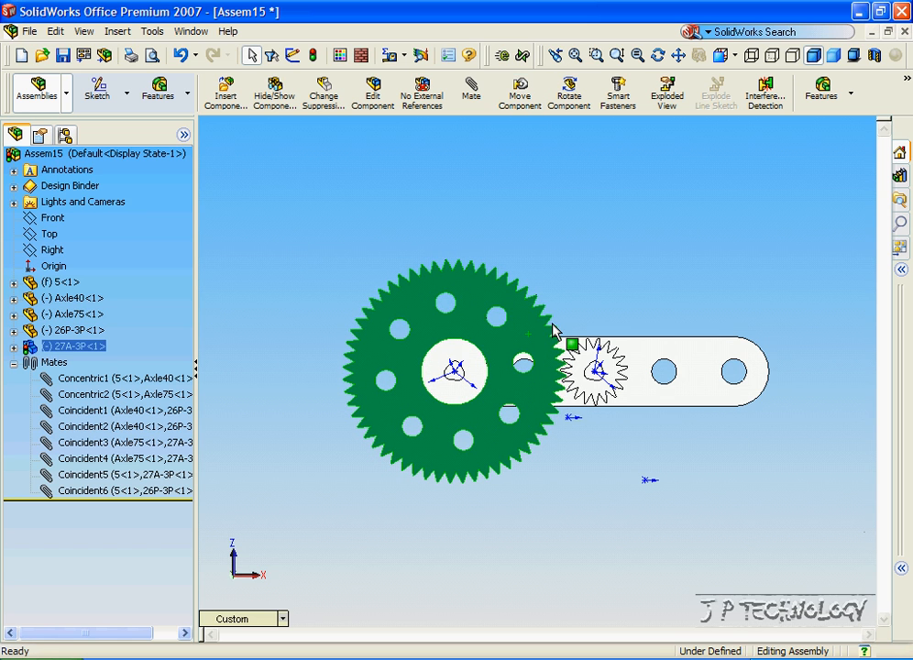
# Start a mate, clear the preselected face and pick the 26P-3P gear's Top Plane from the tree.
pyautogui.click(471, 91)
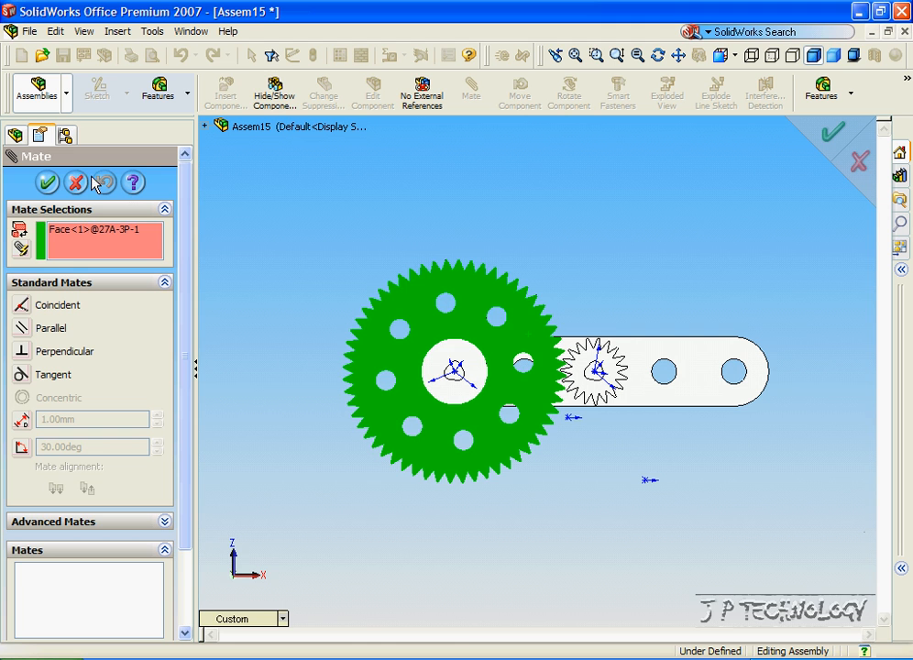
pyautogui.click(81, 230)
pyautogui.press('Delete')
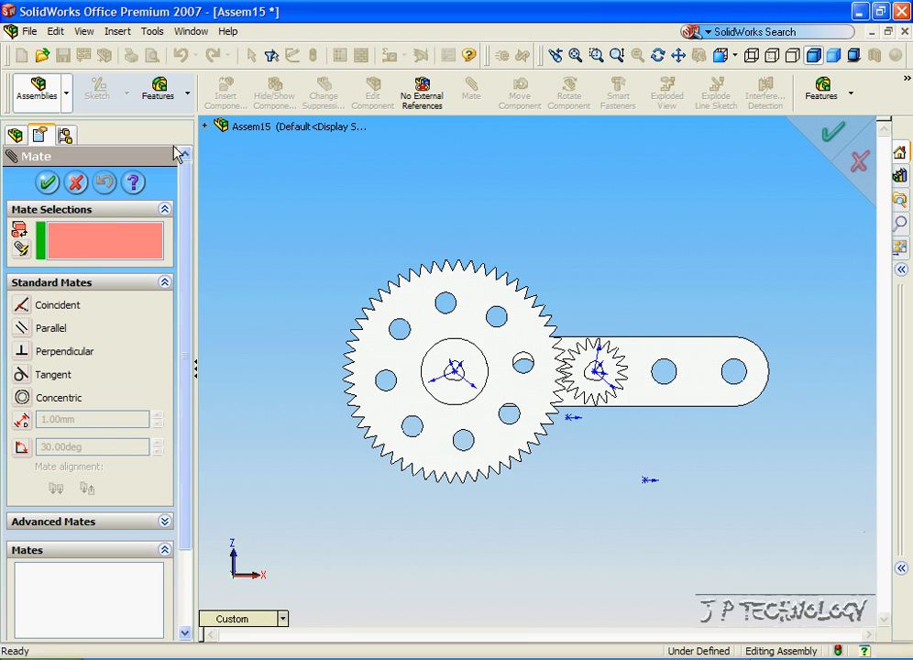
pyautogui.click(204, 127)
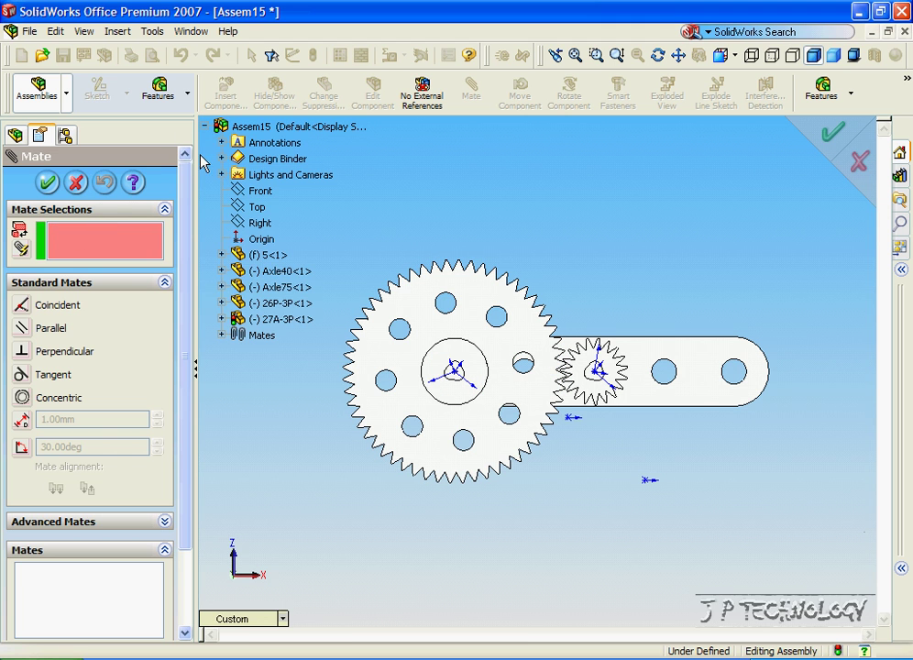
pyautogui.click(222, 303)
pyautogui.click(285, 415)
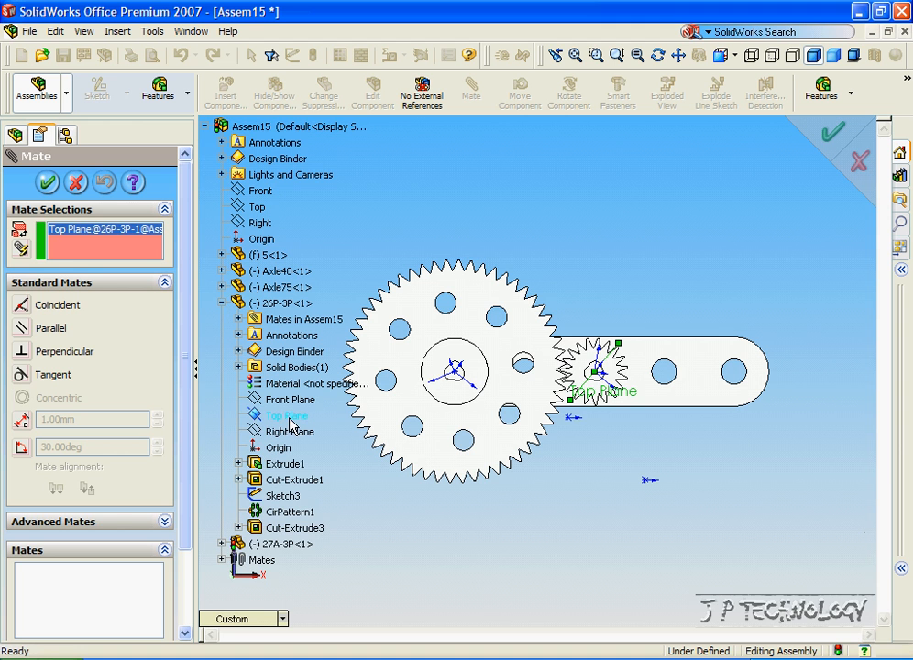
# Add the 27A-3P gear's Top Plane and accept a Parallel mate between the two planes.
pyautogui.click(222, 543)
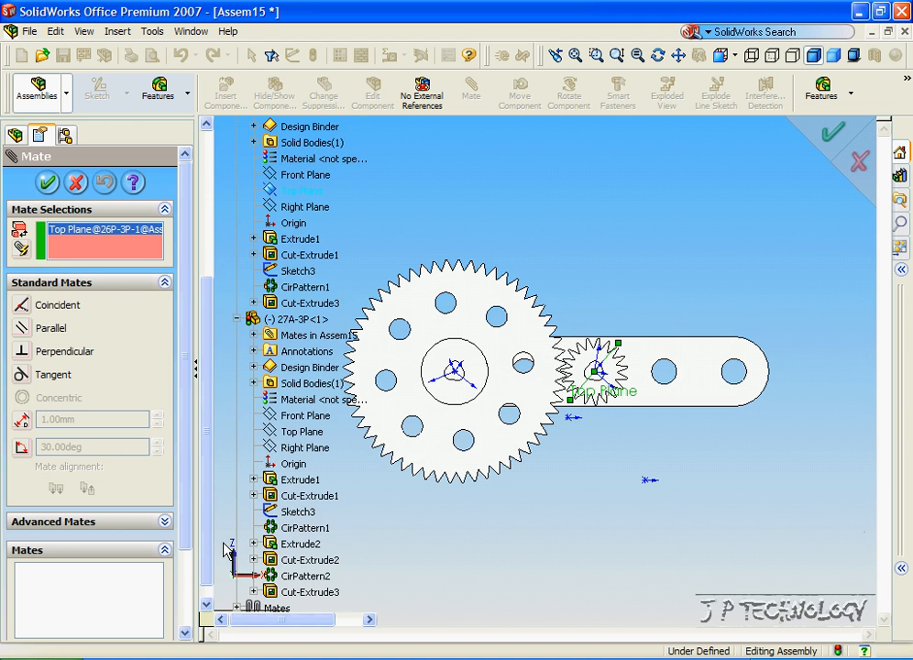
pyautogui.click(302, 431)
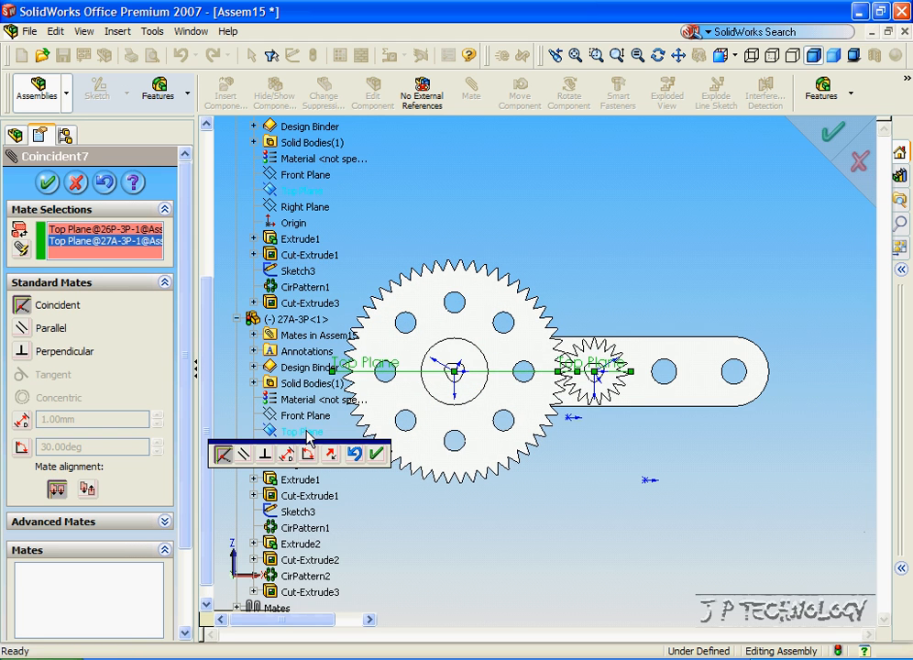
pyautogui.click(244, 454)
pyautogui.click(378, 456)
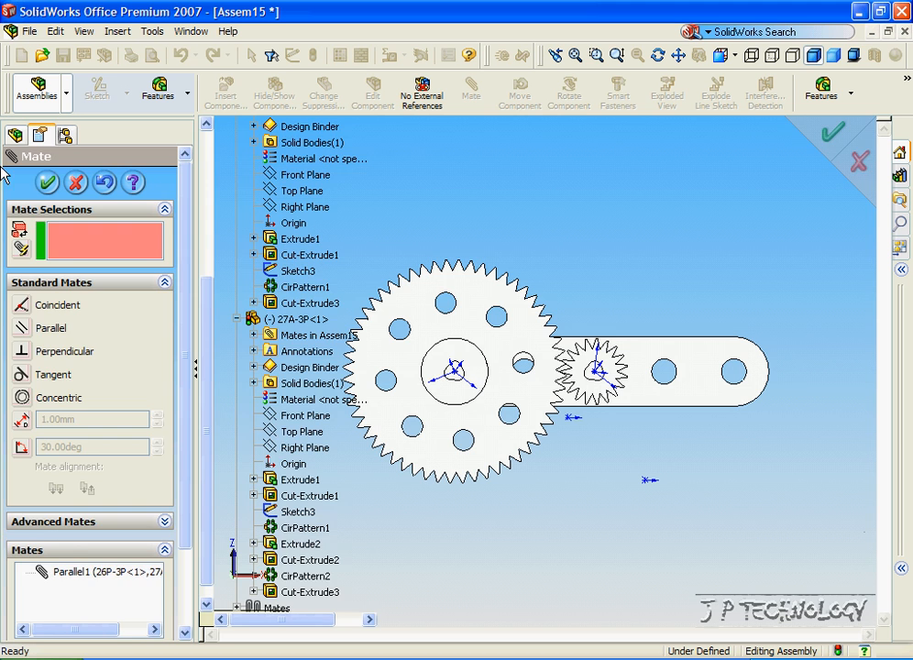
pyautogui.click(47, 183)
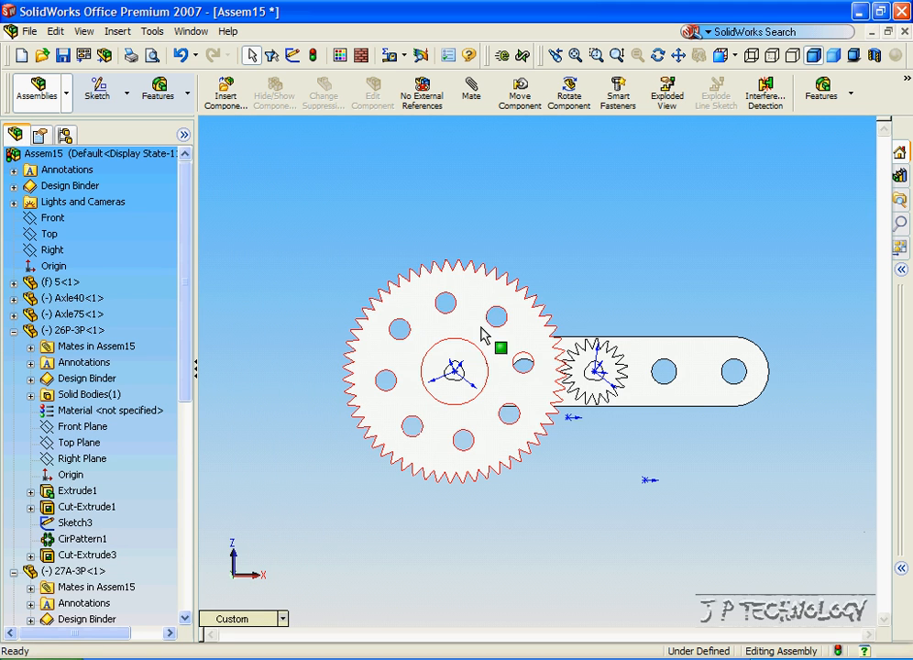
# Turn the large gear freely on its axle in 3D to check its motion, then deselect it.
pyautogui.moveTo(486, 335)
pyautogui.mouseDown()
pyautogui.moveTo(421, 401)
pyautogui.moveTo(545, 371)
pyautogui.moveTo(401, 362)
pyautogui.moveTo(504, 419)
pyautogui.moveTo(440, 294)
pyautogui.moveTo(482, 447)
pyautogui.mouseUp()
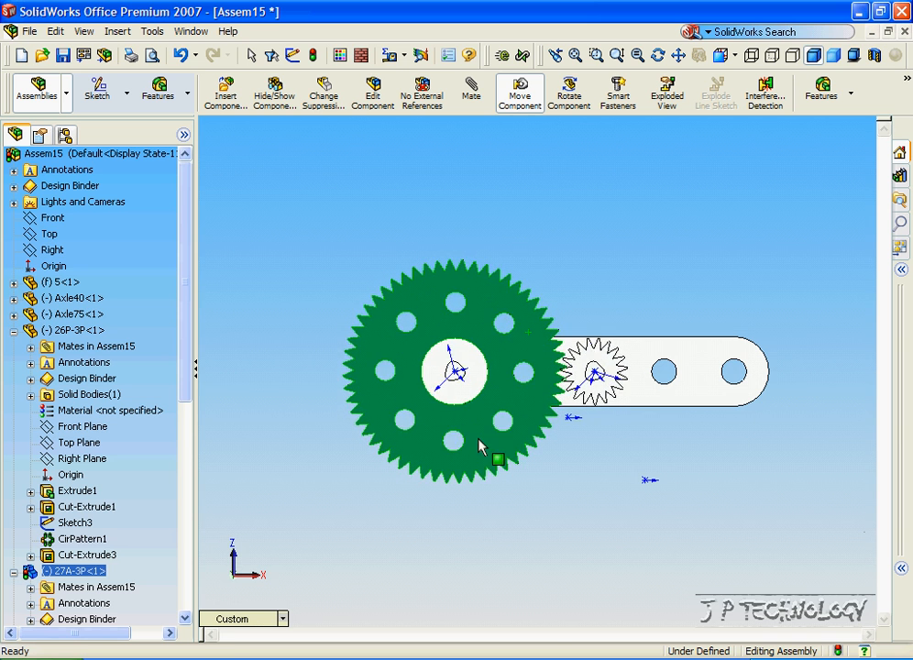
pyautogui.click(322, 215)
pyautogui.moveTo(563, 361); pyautogui.dragTo(616, 332, button='middle')
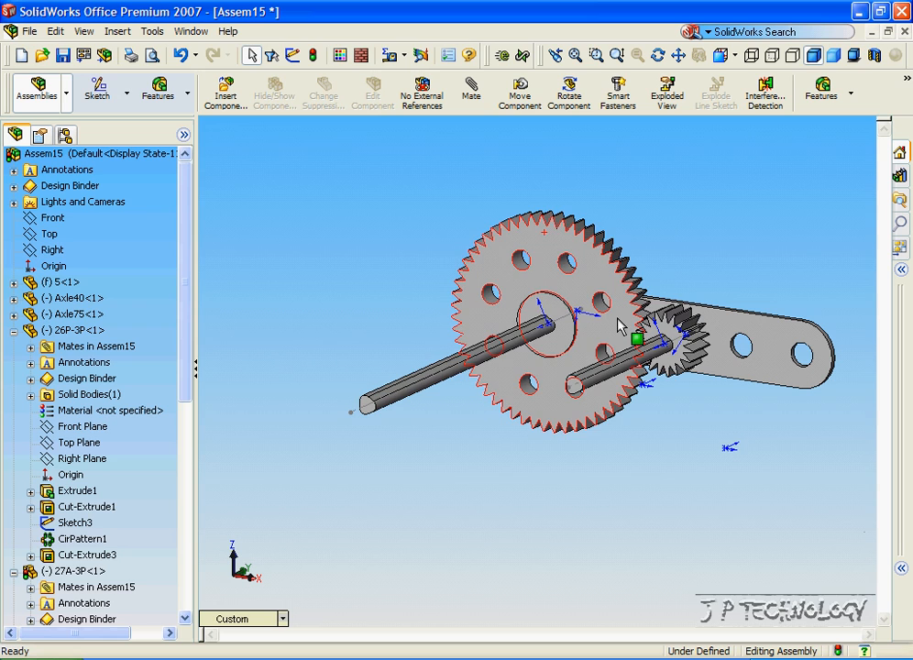
pyautogui.moveTo(626, 323)
pyautogui.mouseDown()
pyautogui.moveTo(607, 325)
pyautogui.moveTo(495, 273)
pyautogui.moveTo(576, 305)
pyautogui.moveTo(495, 376)
pyautogui.moveTo(578, 275)
pyautogui.mouseUp()
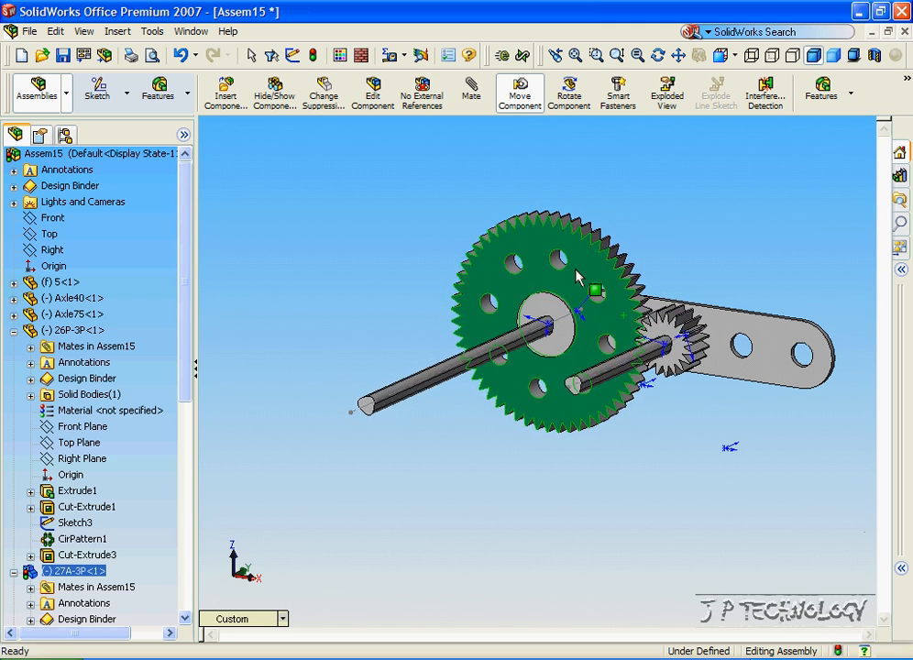
pyautogui.moveTo(577, 275); pyautogui.dragTo(595, 366)
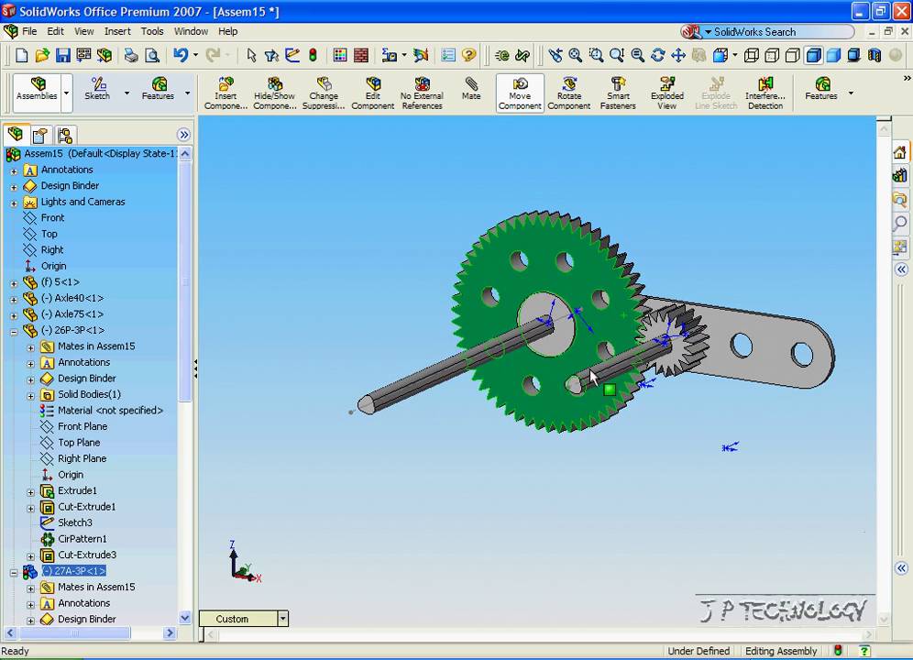
pyautogui.click(532, 513)
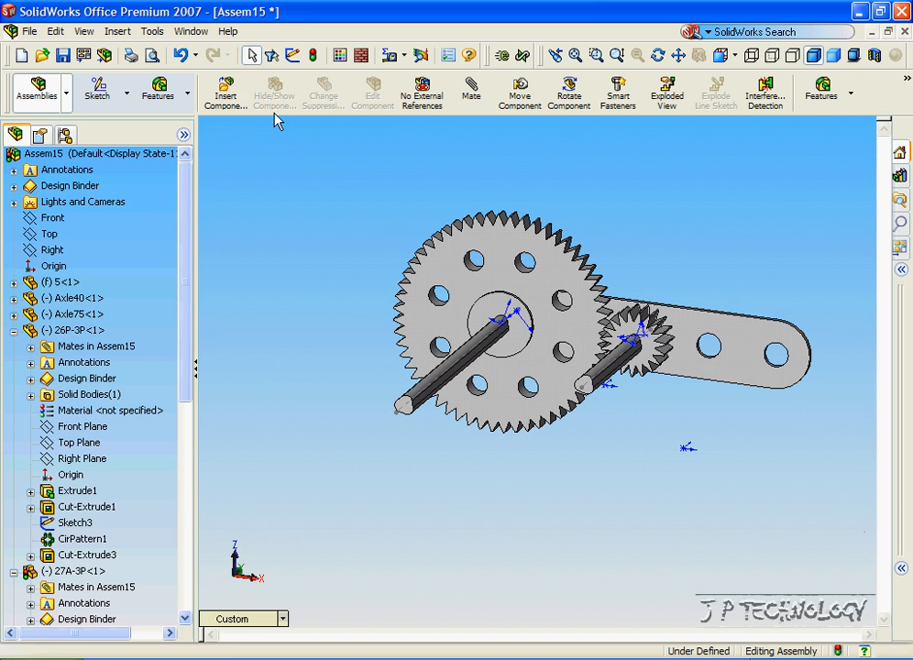
# Insert a second 27A-3P.SLDPRT gear, placing it above the assembly, and pick its axis line.
pyautogui.click(225, 95)
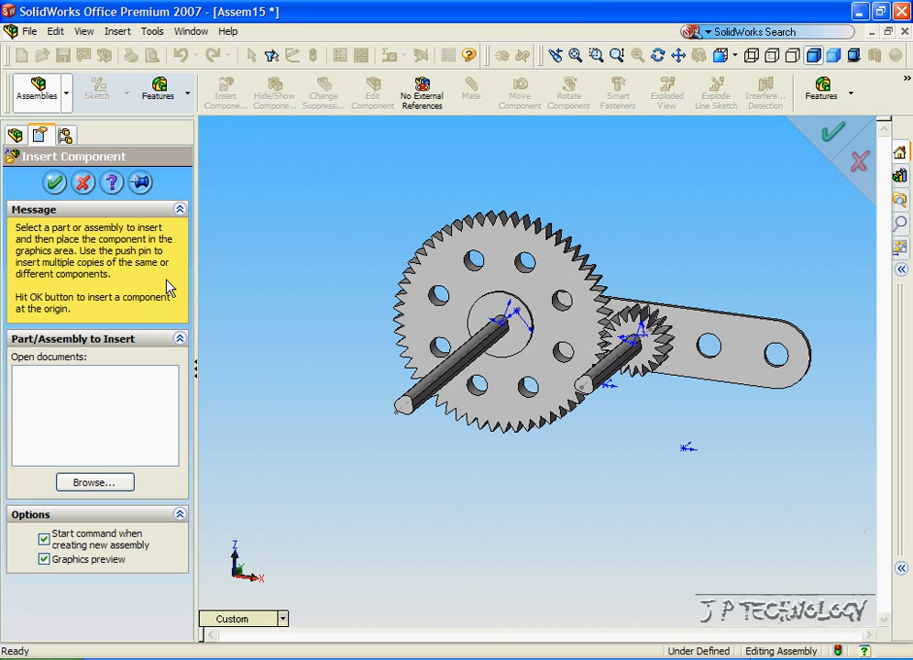
pyautogui.click(94, 482)
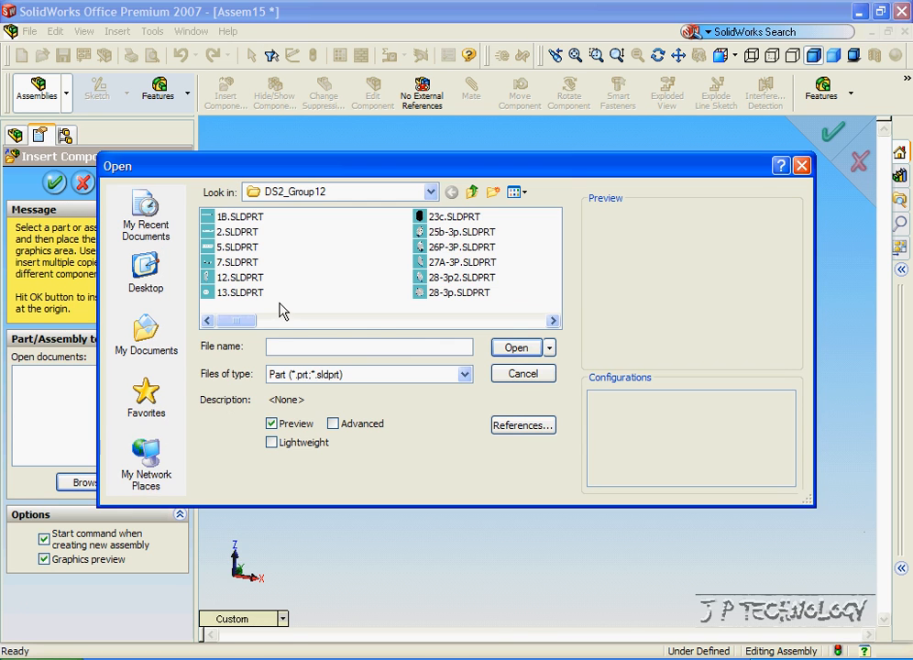
pyautogui.click(445, 263)
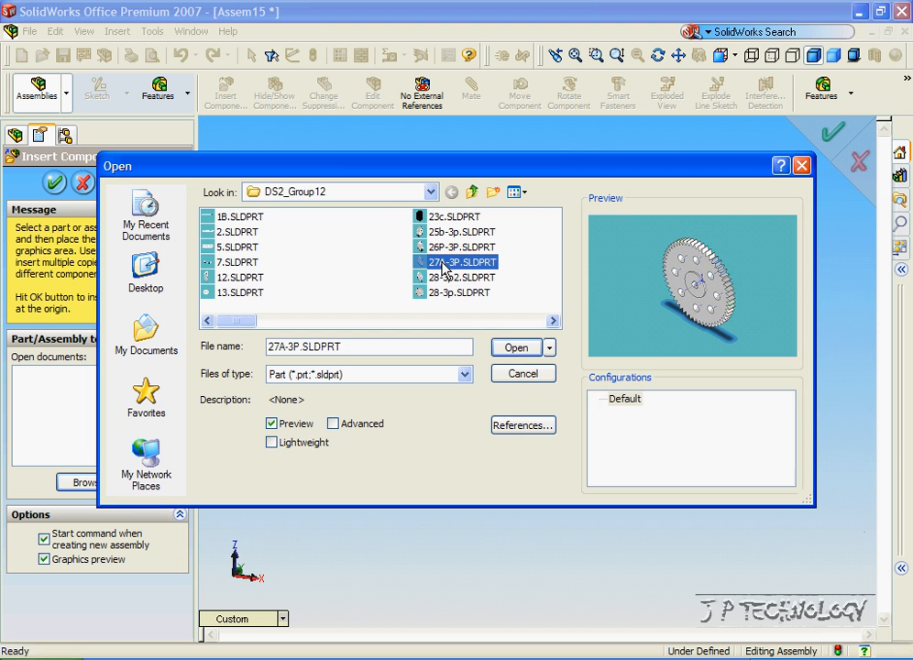
pyautogui.click(518, 346)
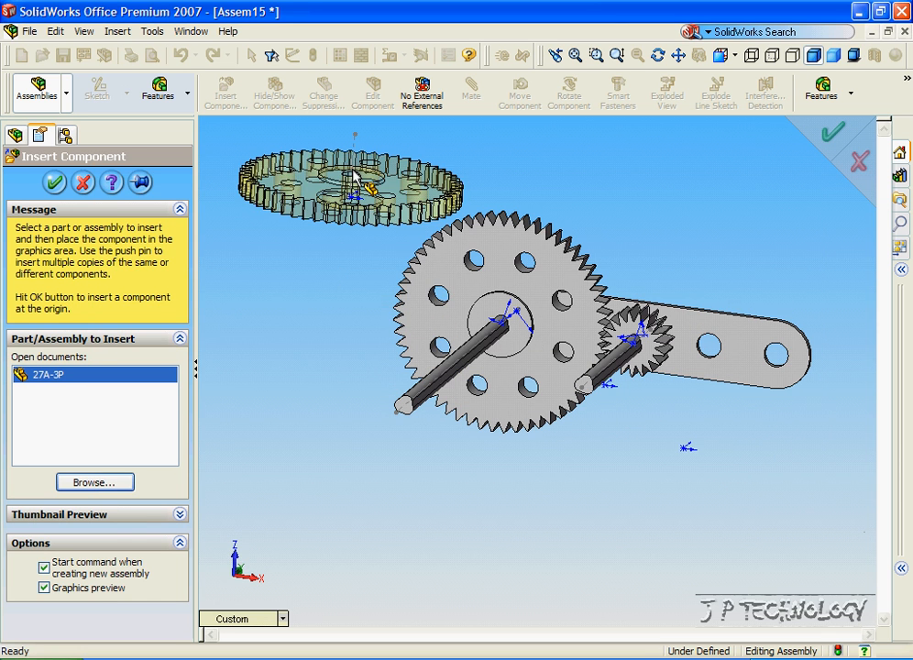
pyautogui.click(343, 184)
pyautogui.scroll(-3, 348, 327)
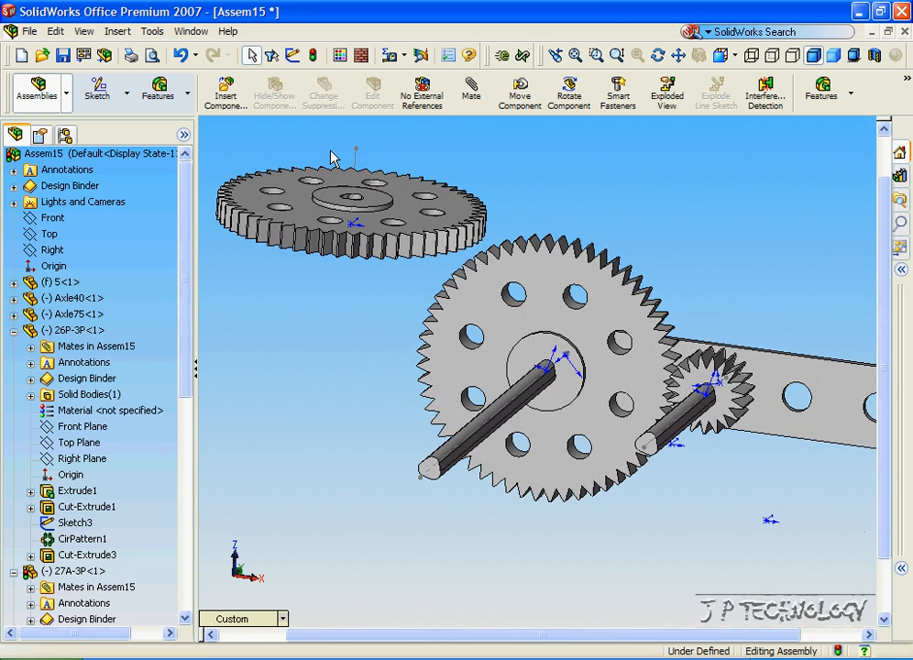
pyautogui.scroll(-3, 339, 229)
pyautogui.click(374, 193)
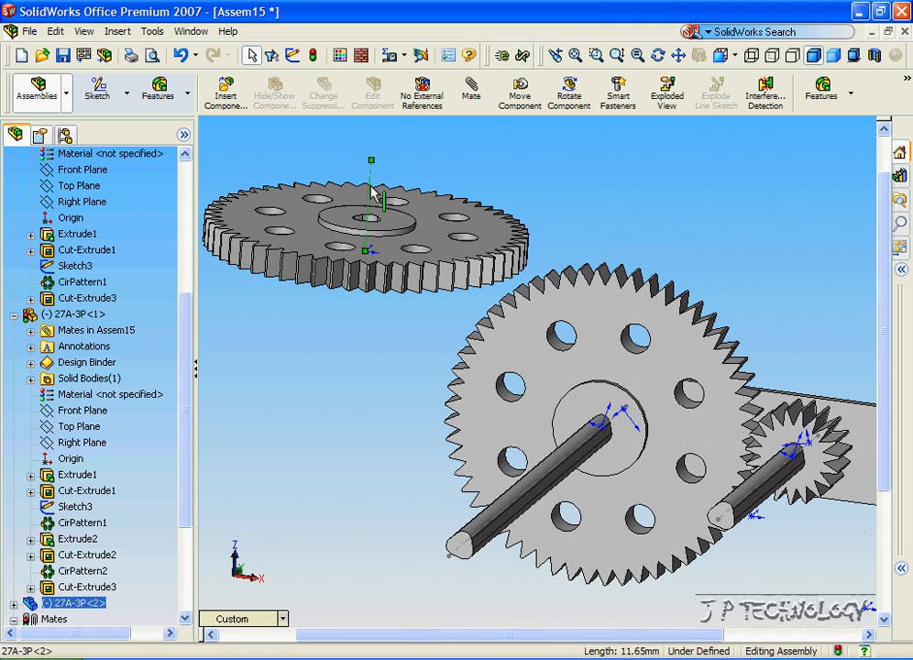
# Make the second gear's axis line coincident with the long axle and pull it clear of the first gear.
pyautogui.click(471, 89)
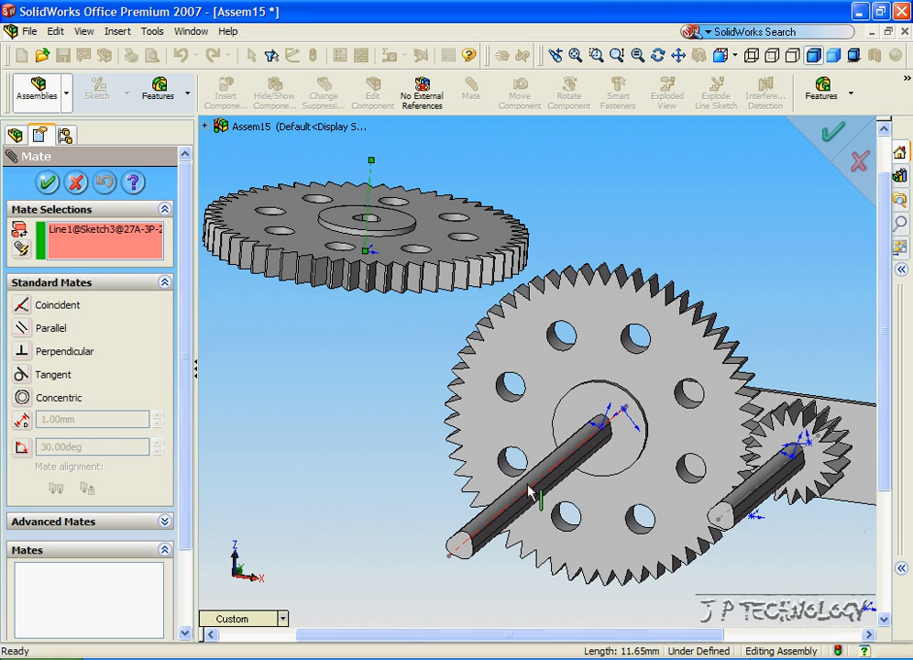
pyautogui.click(529, 495)
pyautogui.click(503, 511)
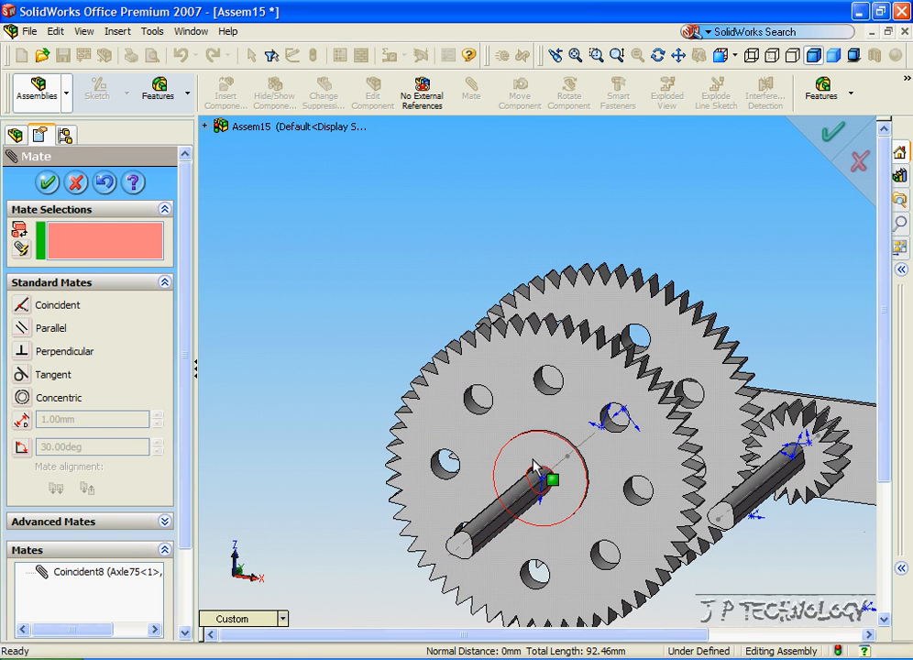
pyautogui.moveTo(539, 463); pyautogui.dragTo(326, 553)
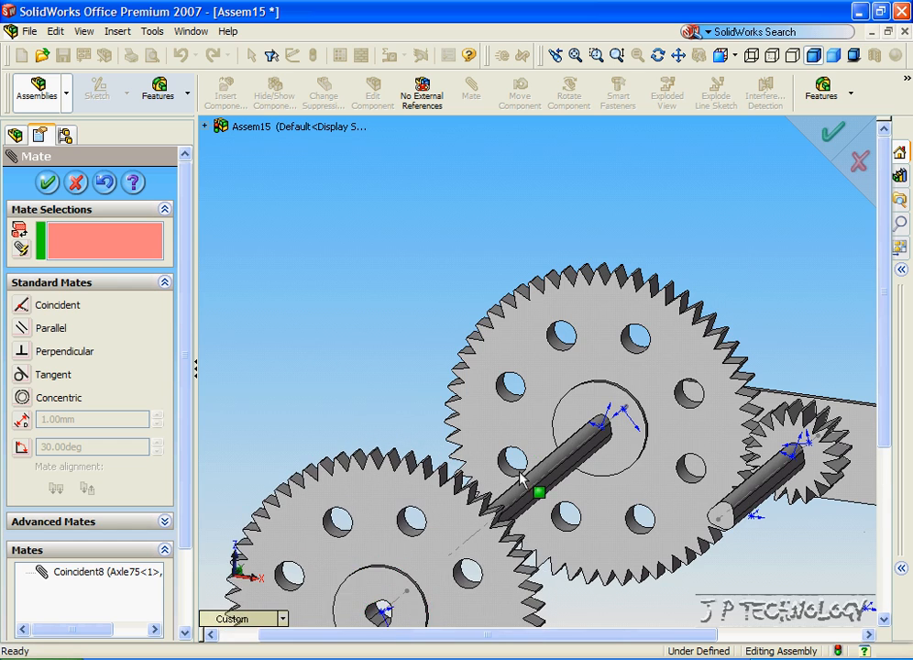
pyautogui.scroll(-2, 575, 490)
# Add a coincident mate between a long axle face and the gear's matching face.
pyautogui.click(564, 470)
pyautogui.scroll(-3, 435, 358)
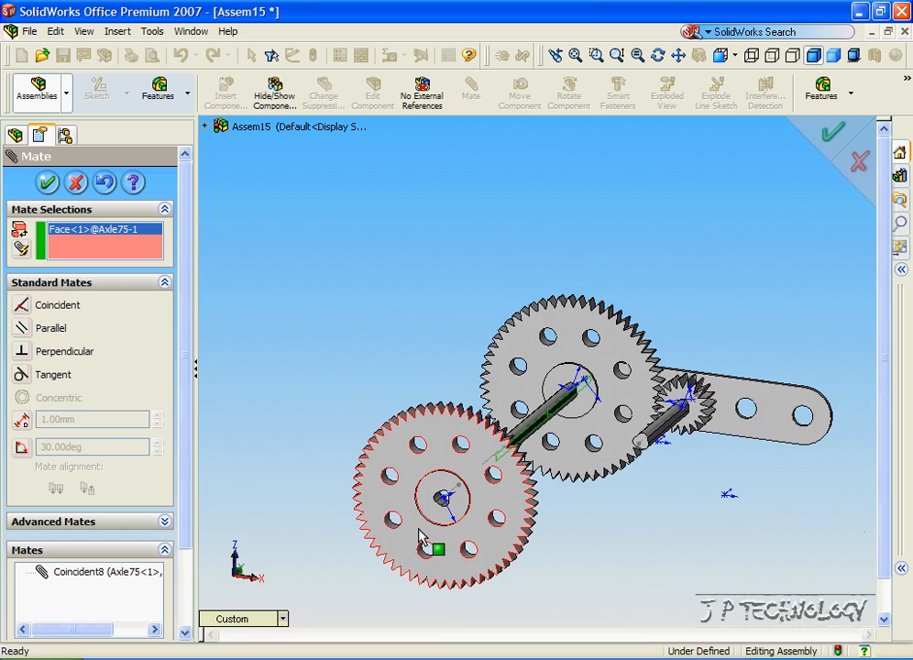
pyautogui.scroll(5, 325, 410)
pyautogui.click(527, 385)
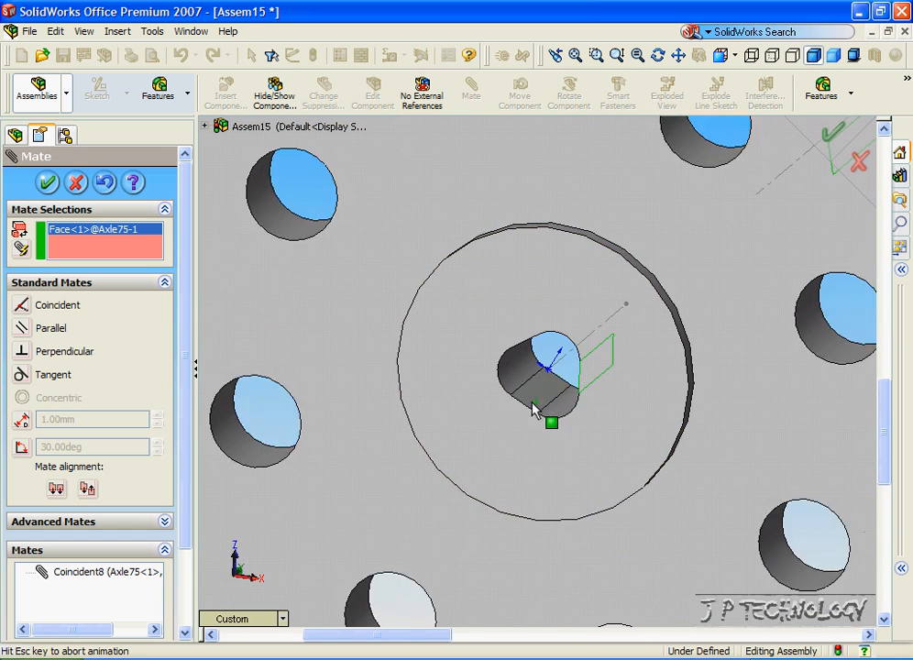
pyautogui.click(507, 426)
pyautogui.scroll(-4, 508, 425)
pyautogui.scroll(2, 550, 366)
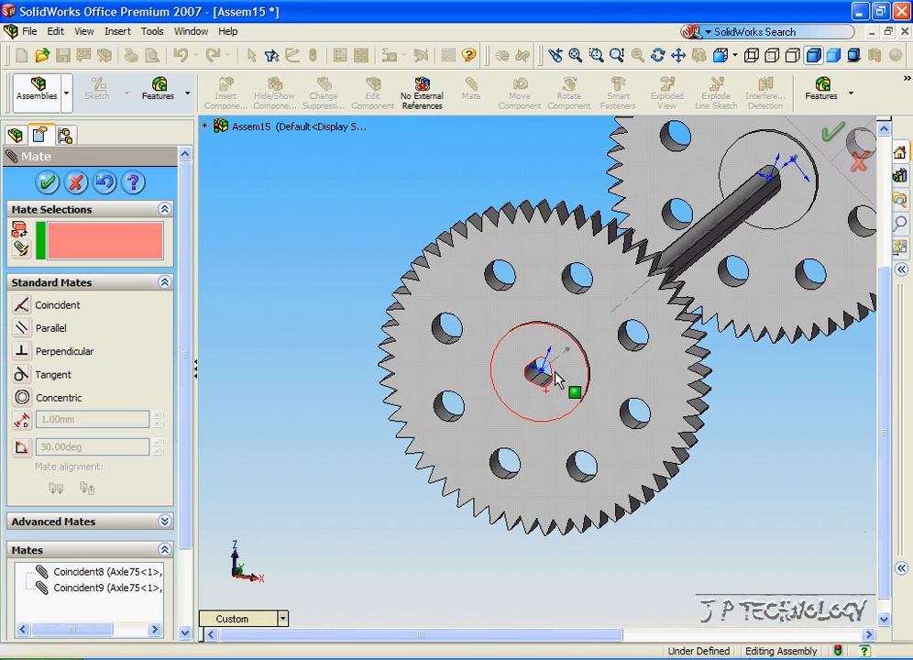
# Seat the gear's hub face coincident against the end face of Axle75.
pyautogui.click(570, 368)
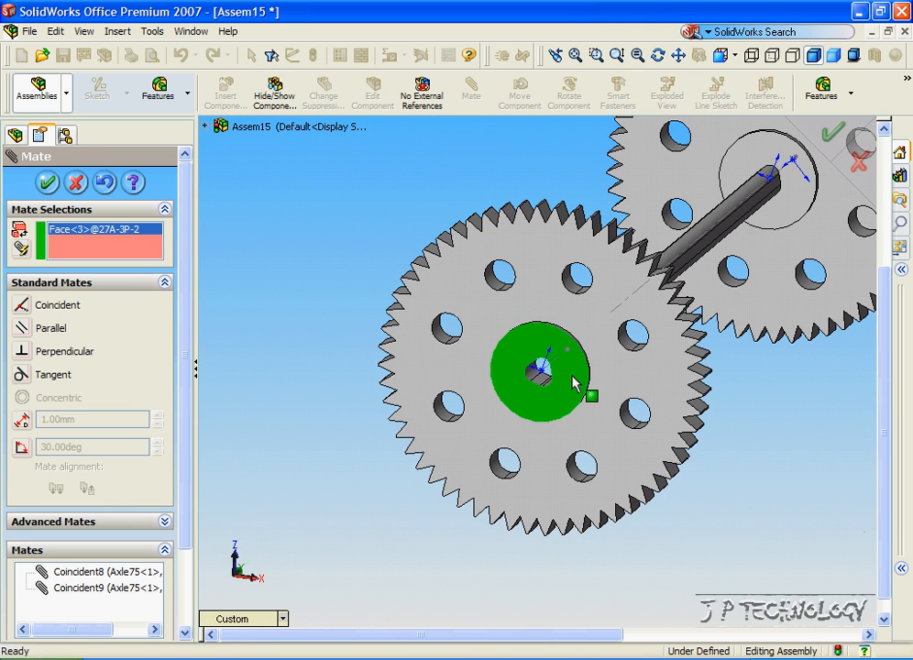
pyautogui.moveTo(570, 357); pyautogui.dragTo(392, 319, button='middle')
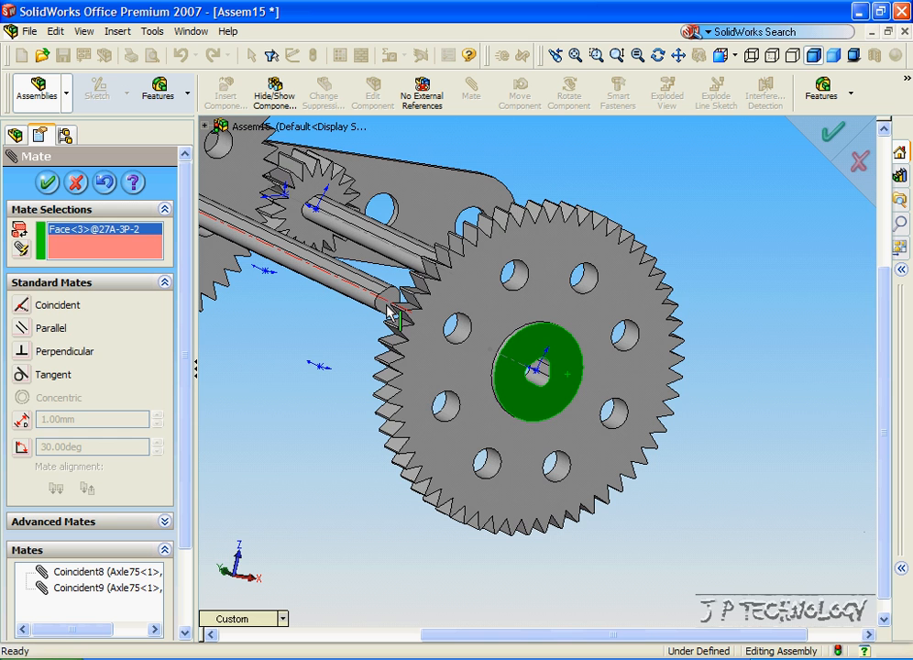
pyautogui.click(389, 315)
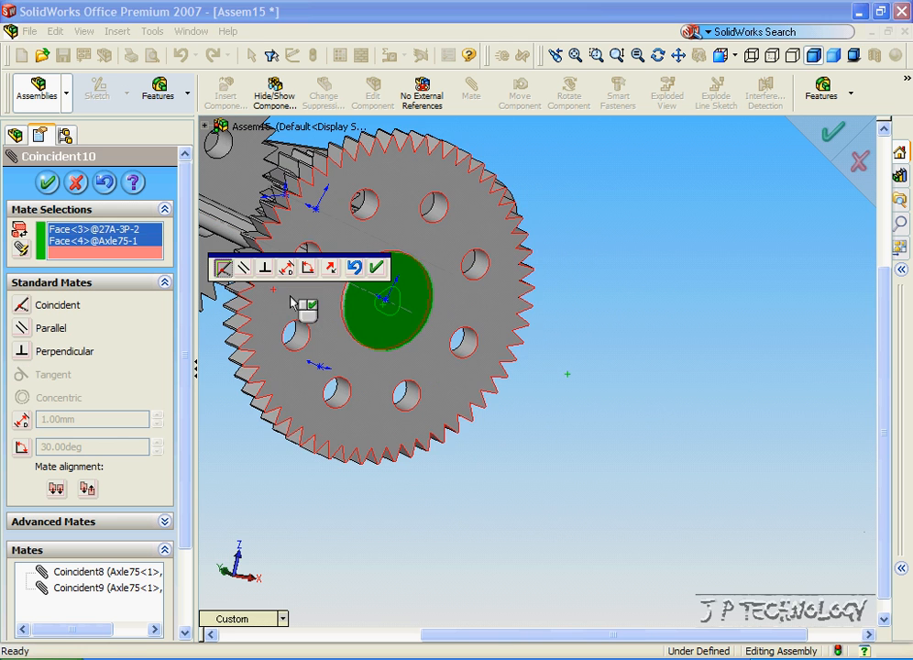
pyautogui.click(378, 269)
pyautogui.scroll(-4, 394, 294)
pyautogui.moveTo(394, 293); pyautogui.dragTo(541, 327, button='middle')
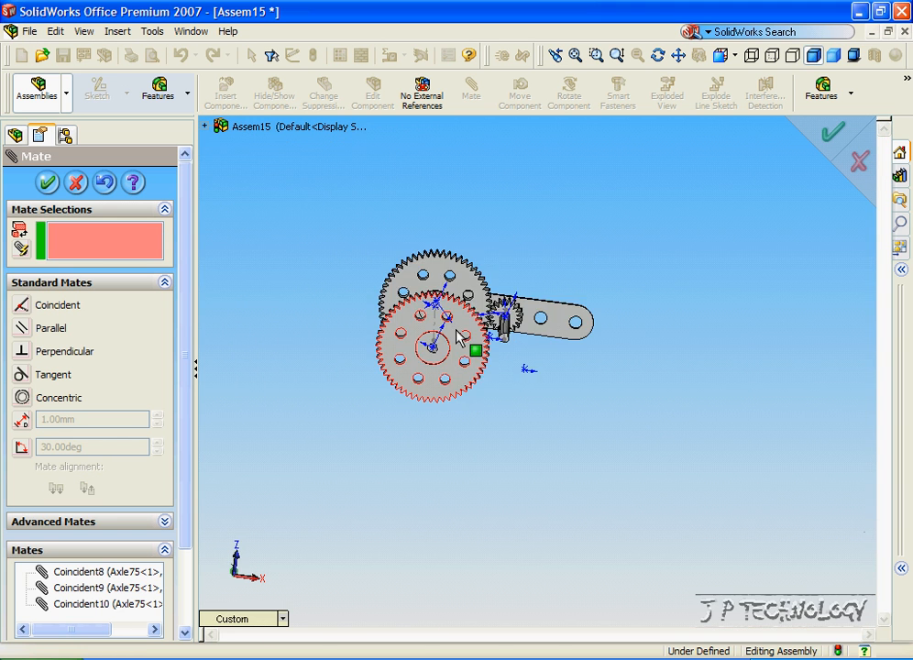
pyautogui.scroll(3, 551, 334)
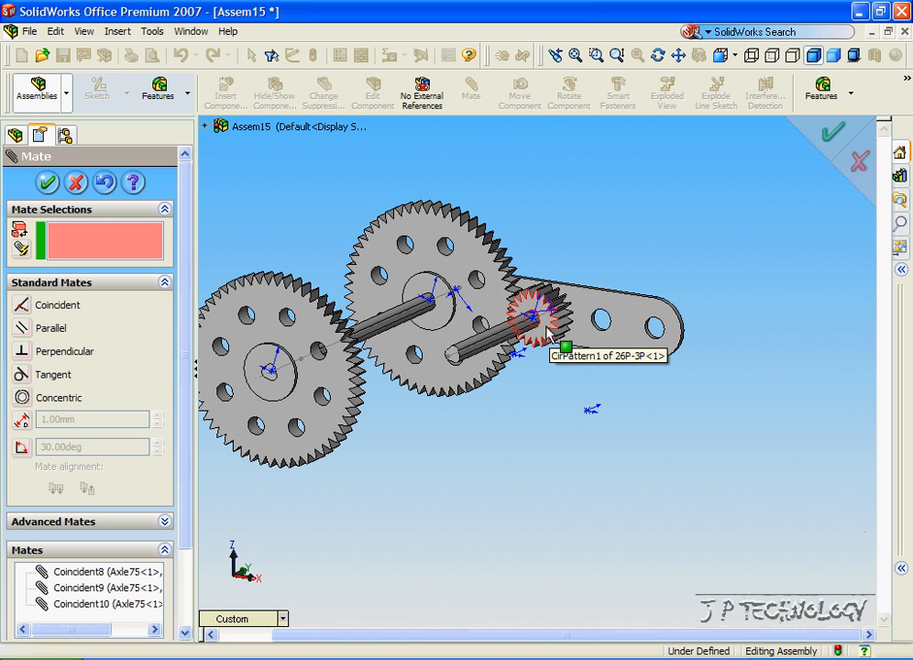
# Turn the small pinion and the left large gear to drive the whole gear train.
pyautogui.moveTo(547, 330); pyautogui.dragTo(507, 321)
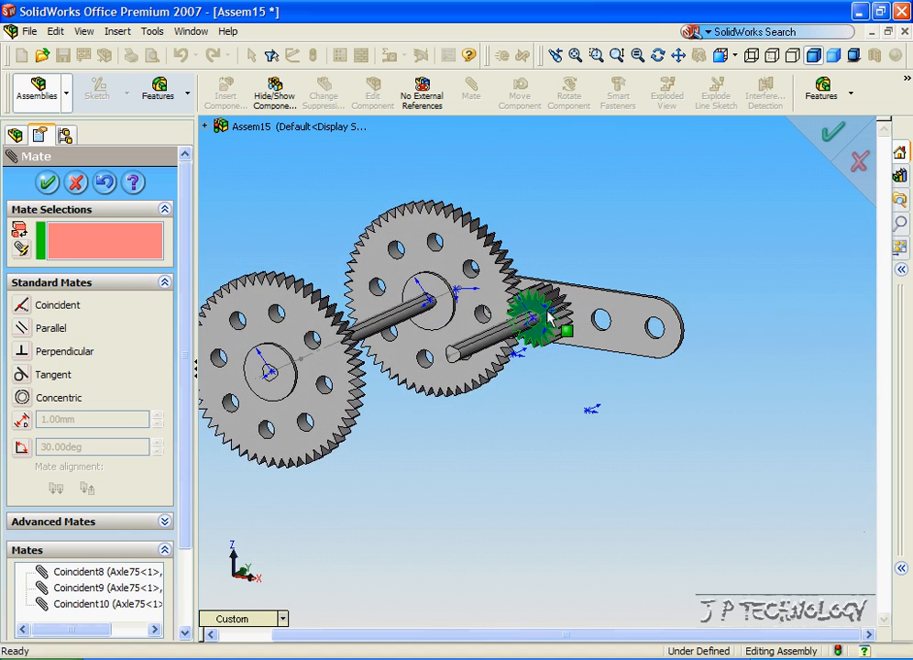
pyautogui.moveTo(303, 322); pyautogui.dragTo(326, 427)
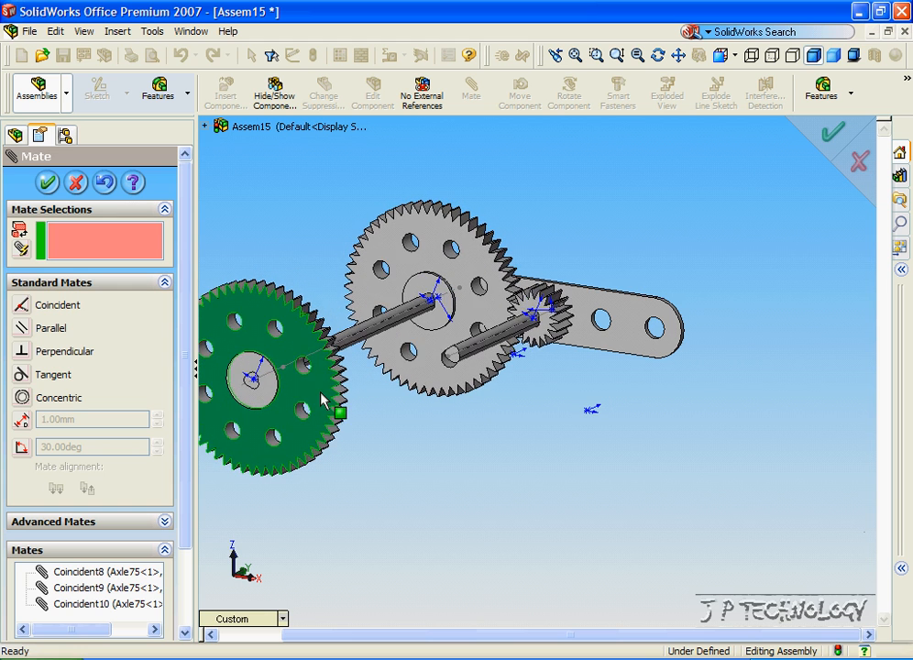
pyautogui.moveTo(325, 426); pyautogui.dragTo(302, 335)
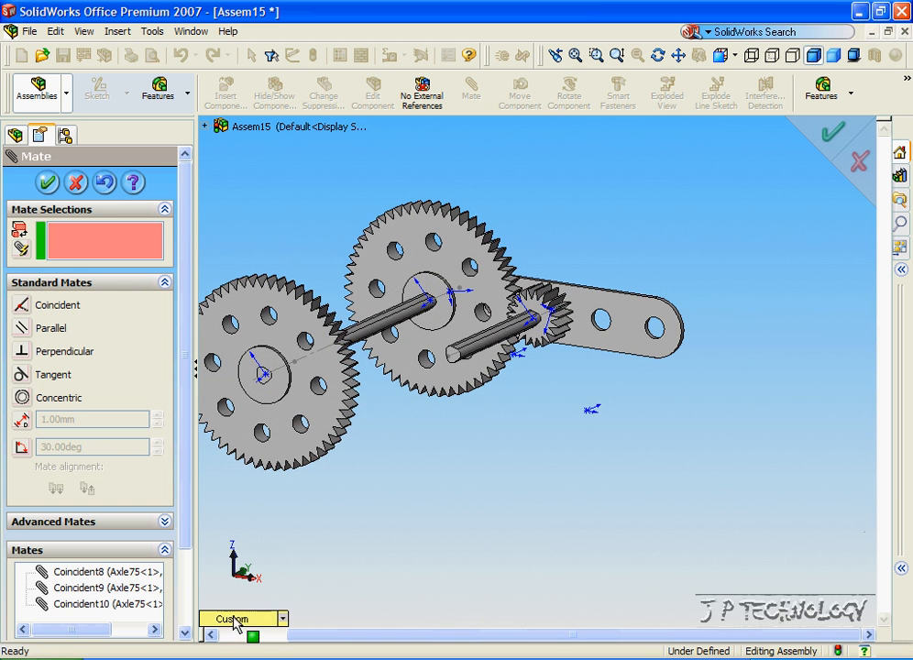
# View the assembly from the Front, then switch to the top-down view of the gears.
pyautogui.click(237, 619)
pyautogui.click(272, 335)
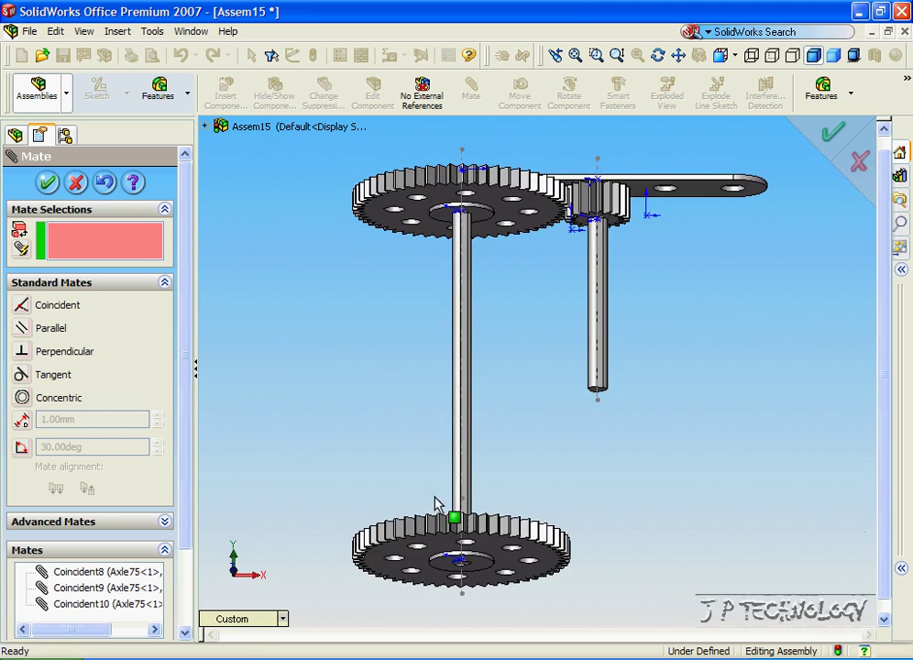
pyautogui.hotkey('ctrl', '5')
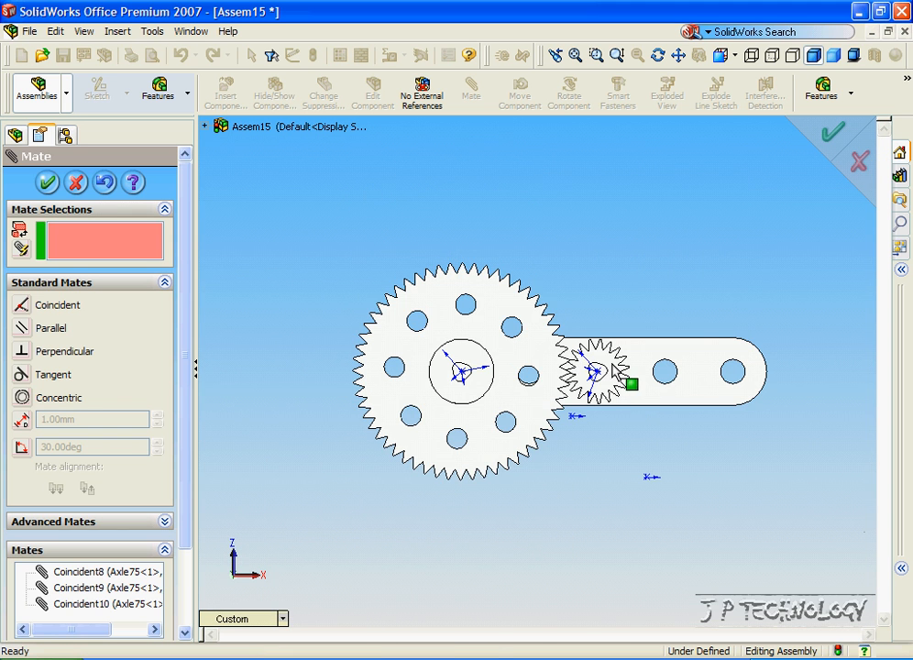
# Spin the pinion repeatedly to check the gear train's meshing with both large gears visible.
pyautogui.moveTo(615, 373); pyautogui.dragTo(600, 360)
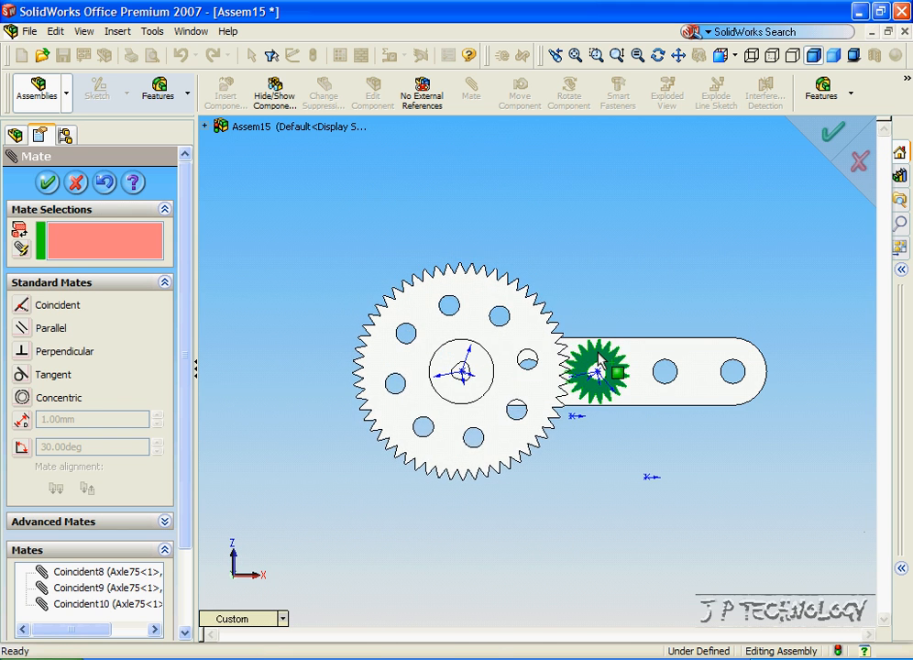
pyautogui.moveTo(600, 367); pyautogui.dragTo(612, 390, button='middle')
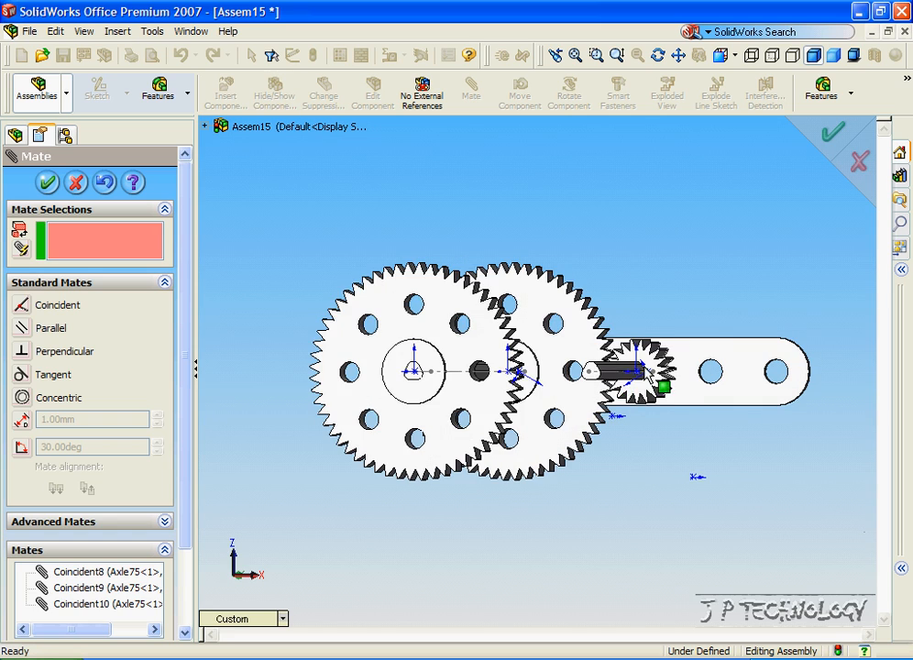
pyautogui.moveTo(650, 378)
pyautogui.mouseDown()
pyautogui.moveTo(622, 359)
pyautogui.moveTo(612, 371)
pyautogui.moveTo(646, 365)
pyautogui.mouseUp()
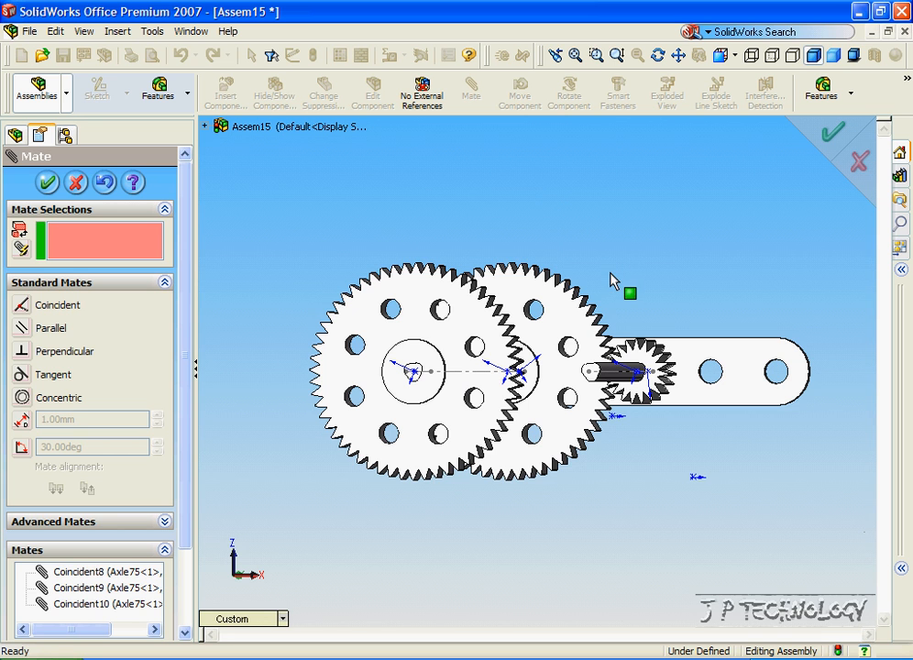
pyautogui.moveTo(646, 365); pyautogui.dragTo(632, 362)
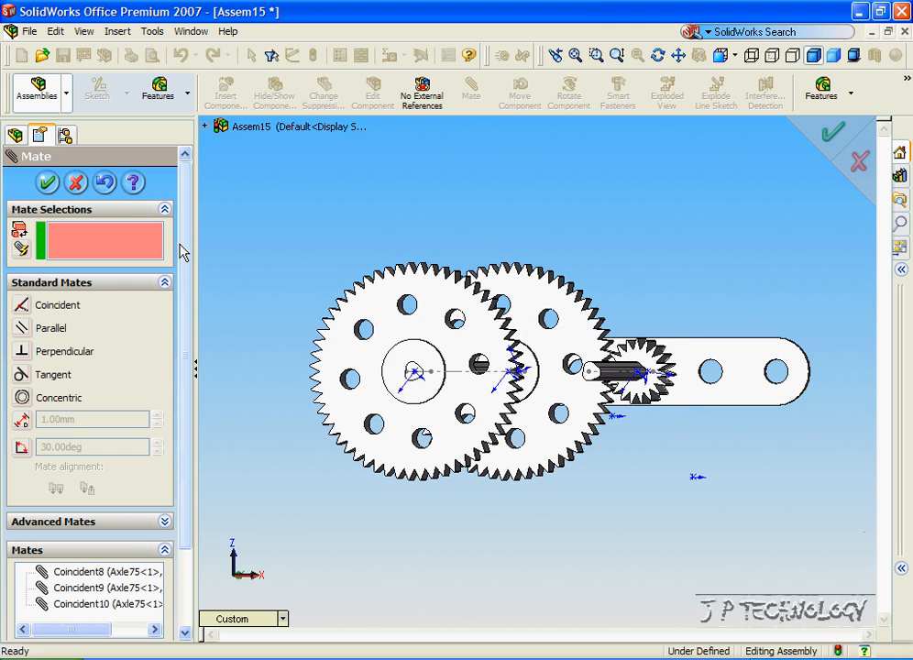
pyautogui.click(162, 522)
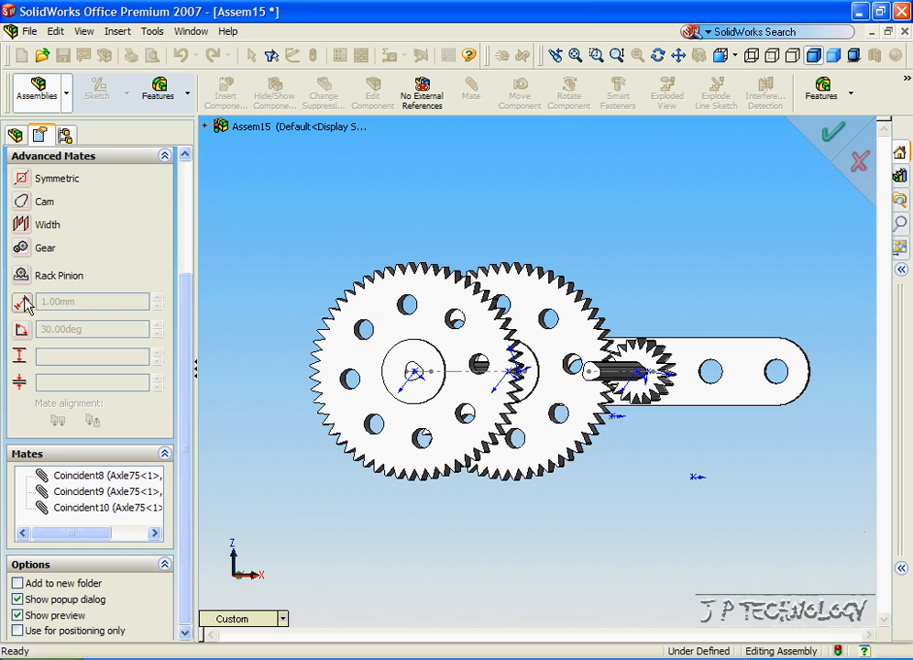